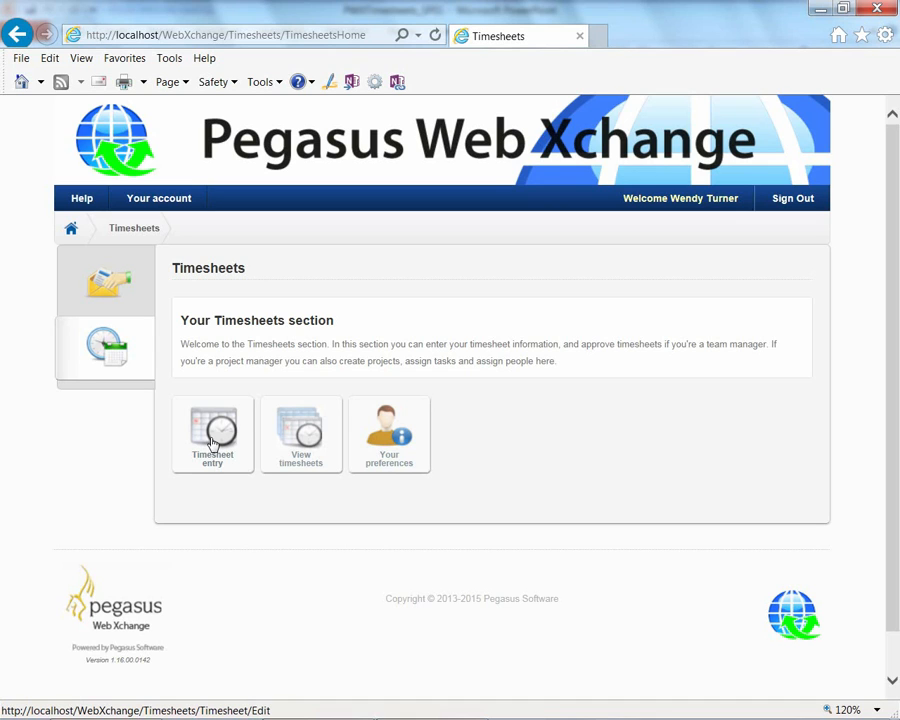
- In a new timesheet entry, add the activity A01_Head Office - Training - Point of Sale with 7.50 hours each on Monday 25/05 and Tuesday 26/05
{"action": "left_click", "coordinate": [212, 443]}
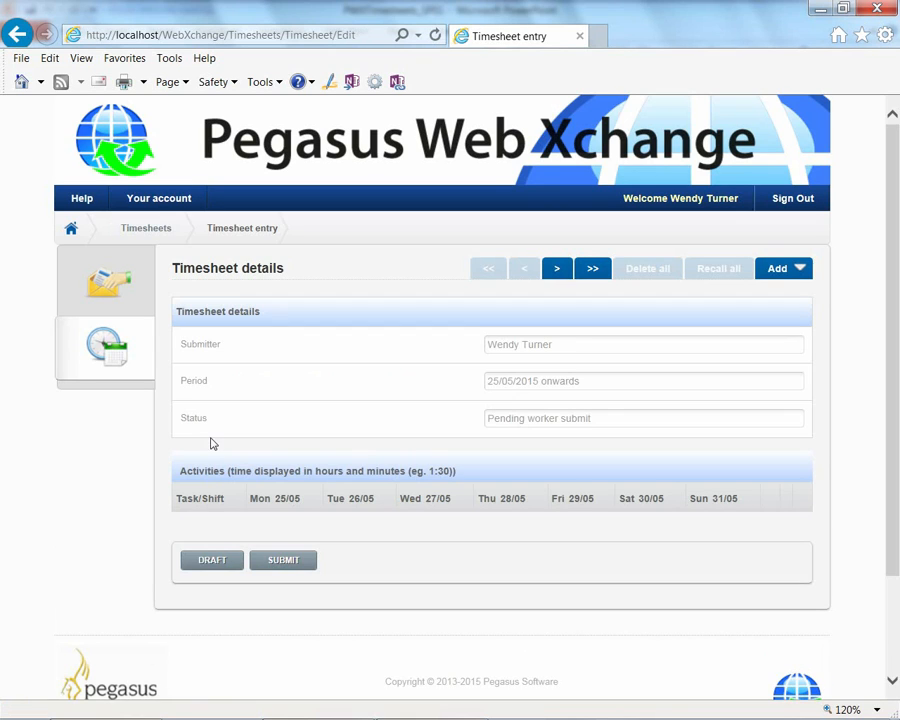
{"action": "left_click", "coordinate": [777, 270]}
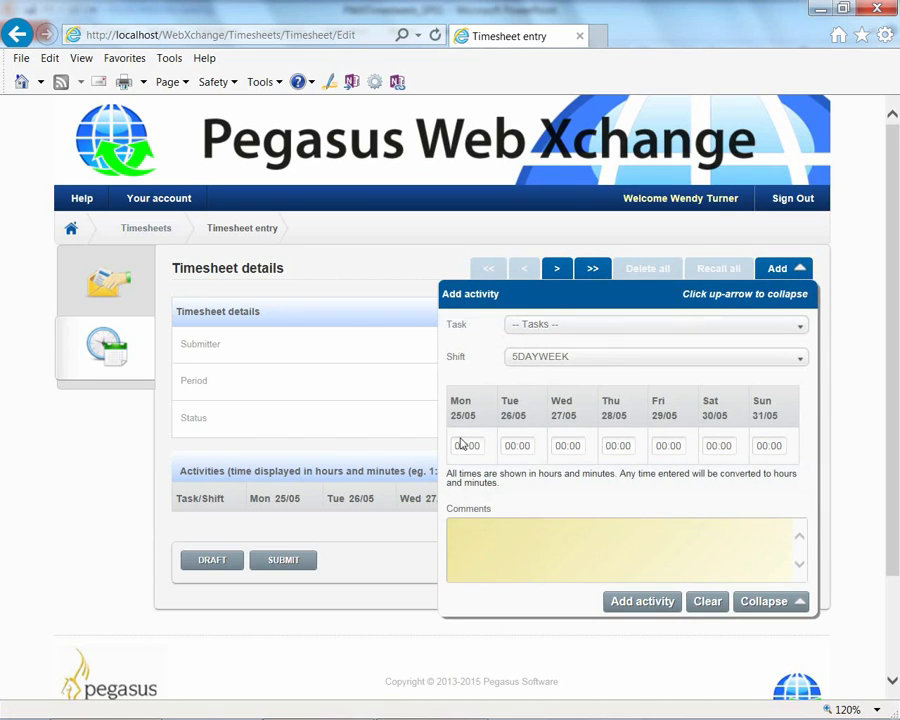
{"action": "left_click", "coordinate": [801, 331]}
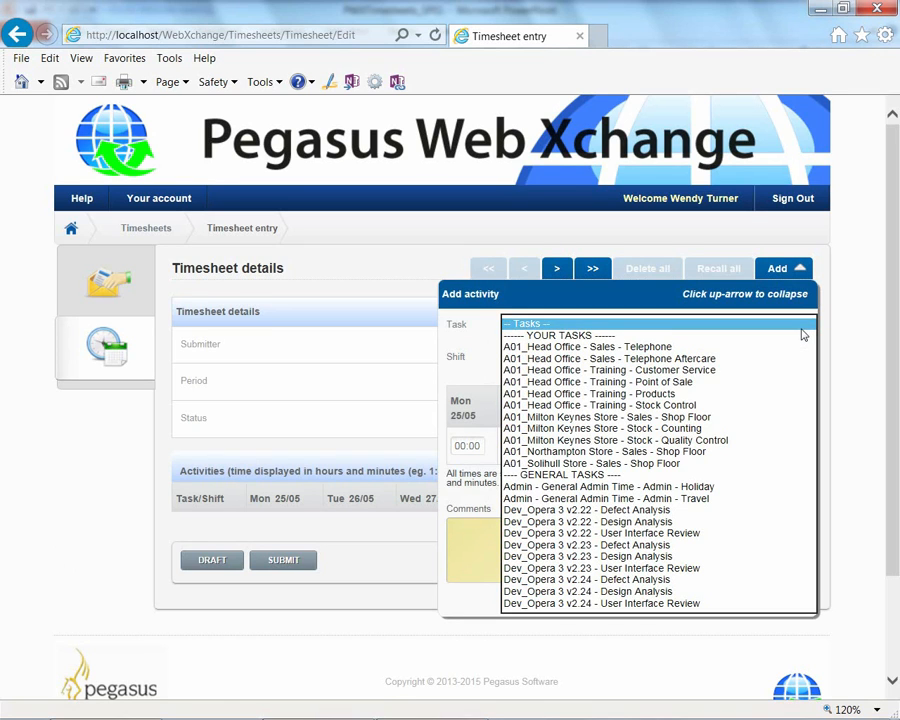
{"action": "left_click", "coordinate": [742, 382]}
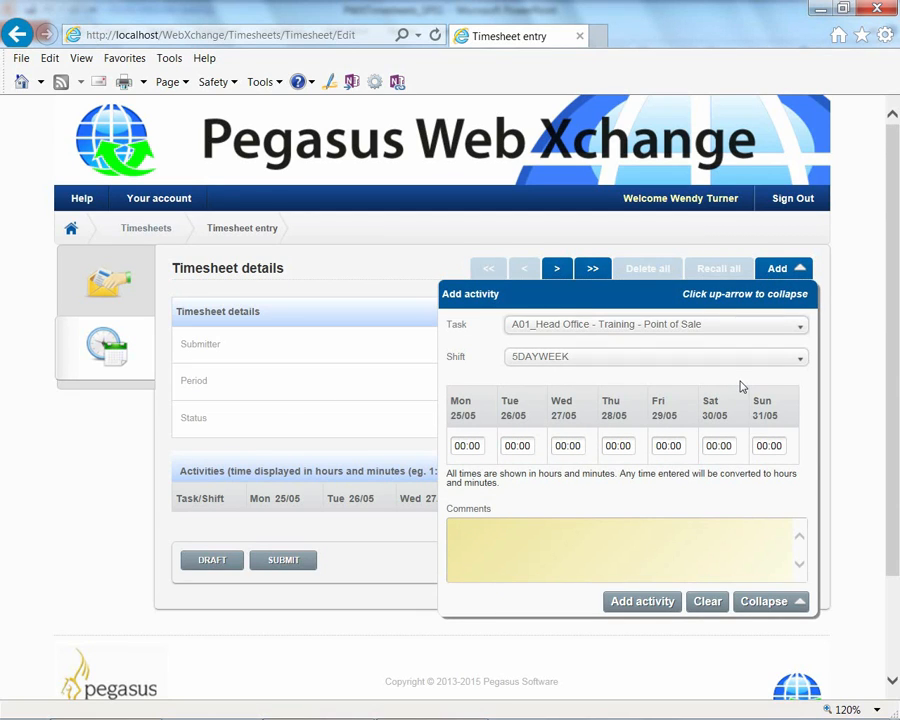
{"action": "left_click", "coordinate": [484, 446]}
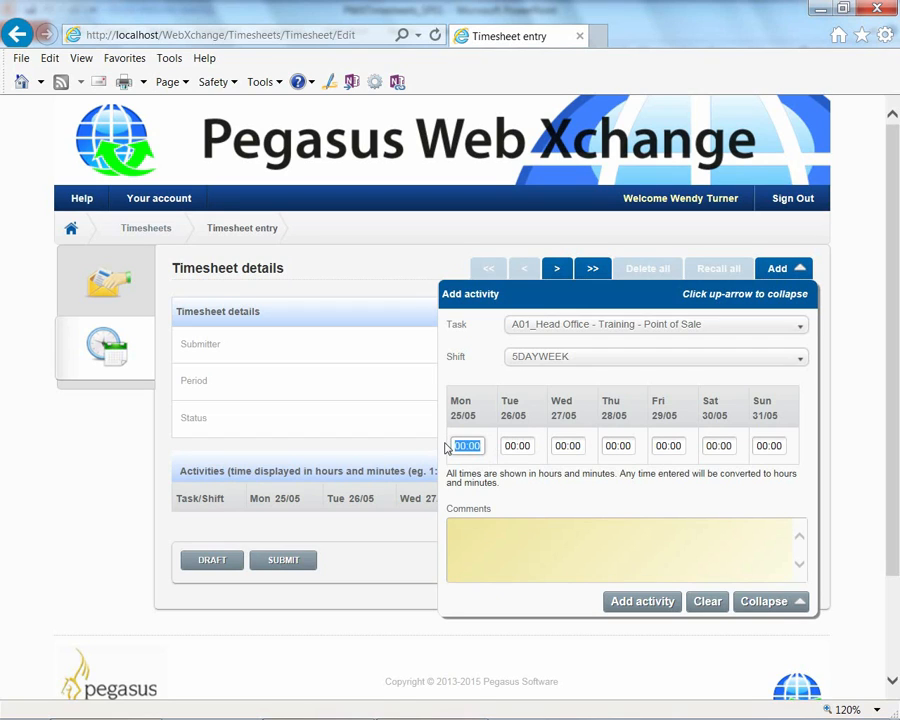
{"action": "type", "text": "7.50"}
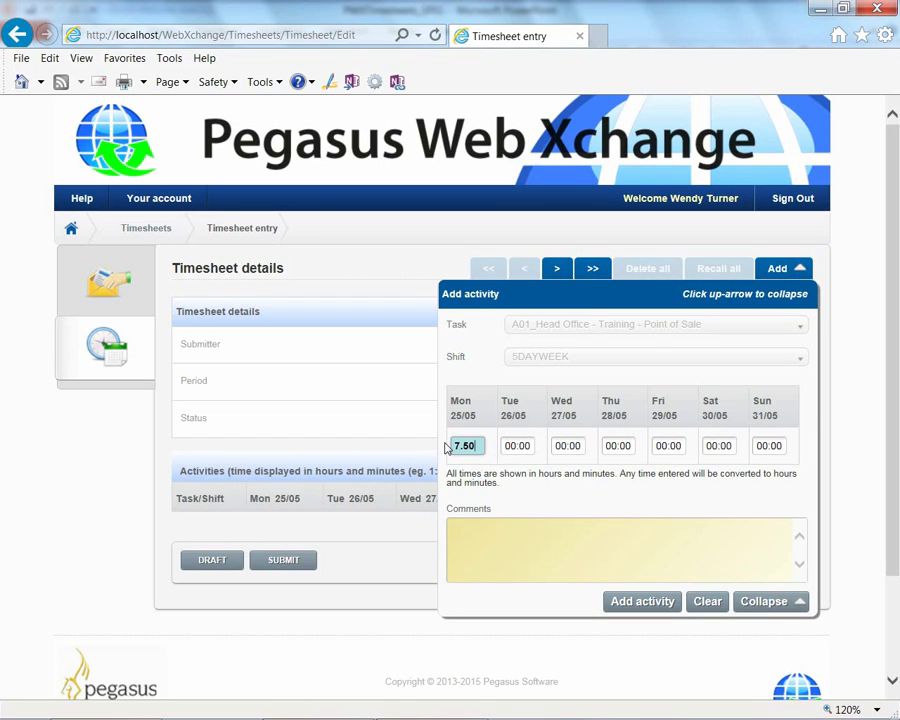
{"action": "key", "text": "Tab"}
{"action": "type", "text": "7.50"}
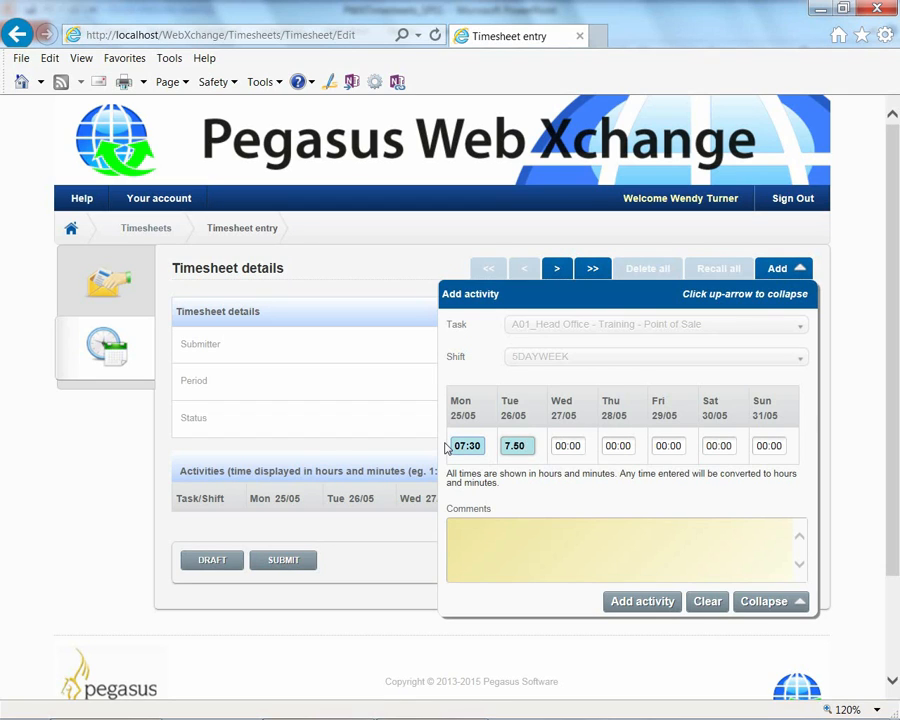
{"action": "key", "text": "Tab"}
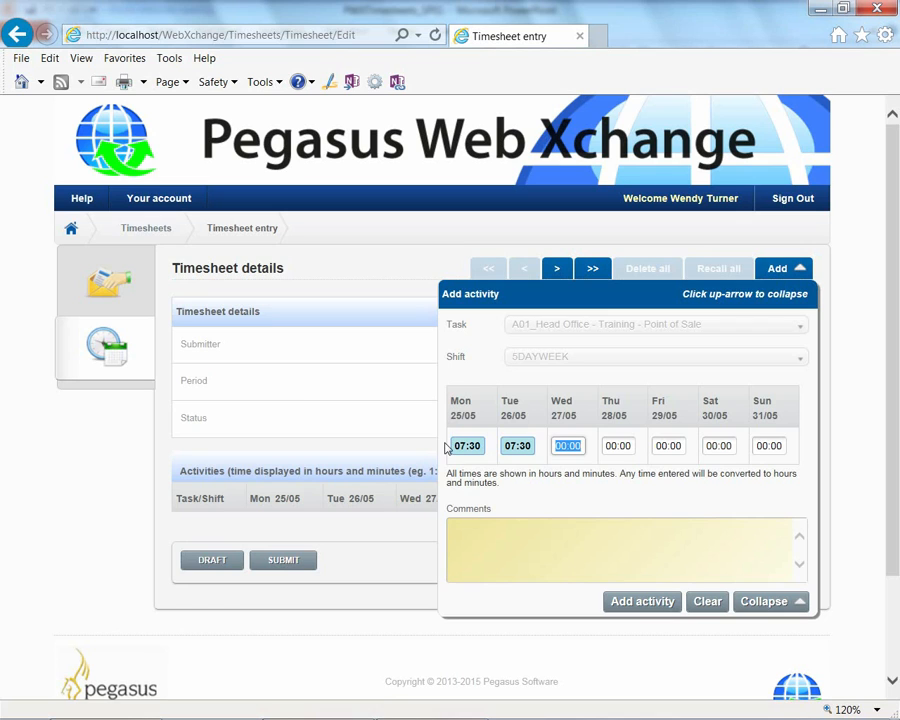
{"action": "left_click", "coordinate": [653, 603]}
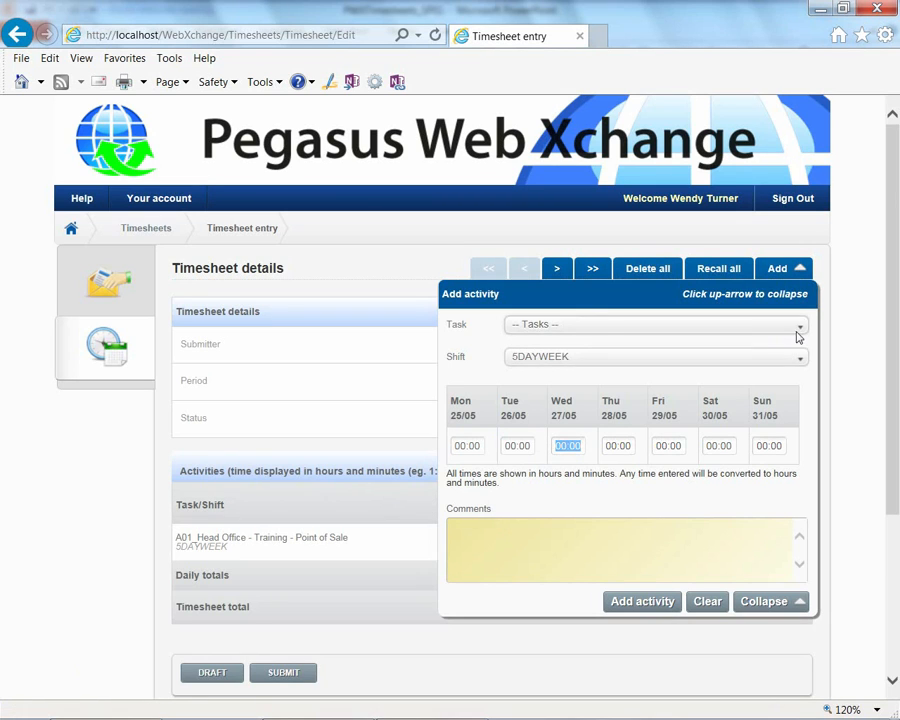
- Add the activity A01_Northampton Store - Sales - Shop Floor with 7.50 hours on Wednesday 27/05
{"action": "left_click", "coordinate": [799, 328]}
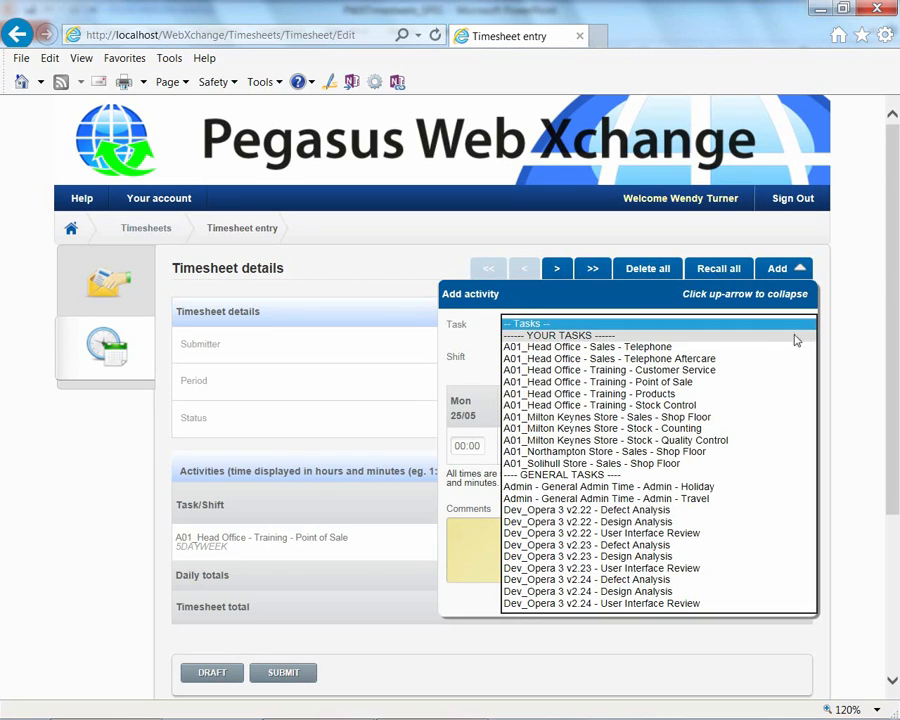
{"action": "left_click", "coordinate": [742, 454]}
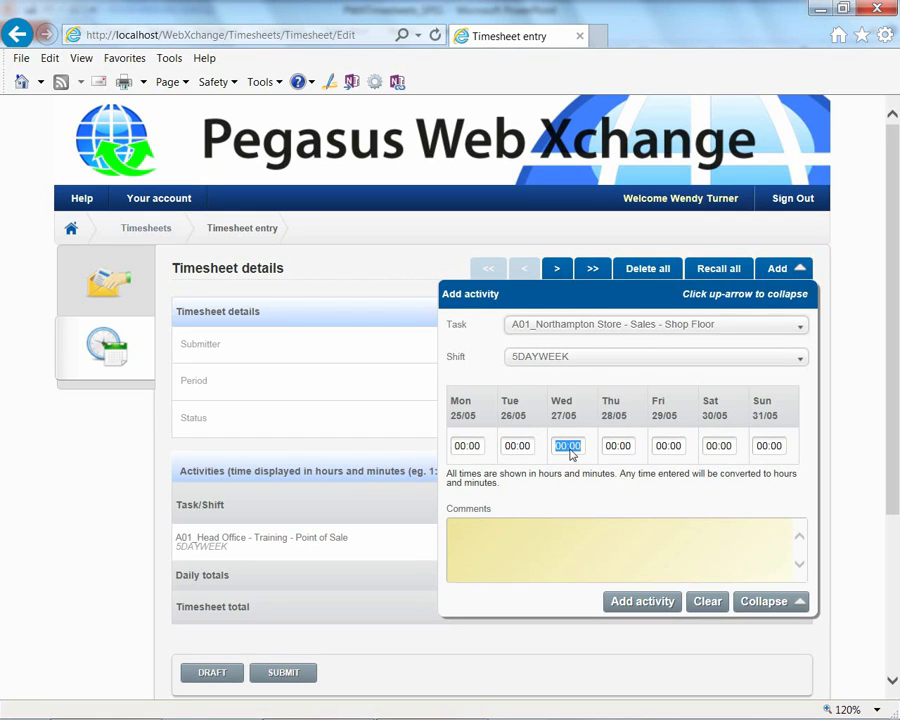
{"action": "type", "text": "7.50"}
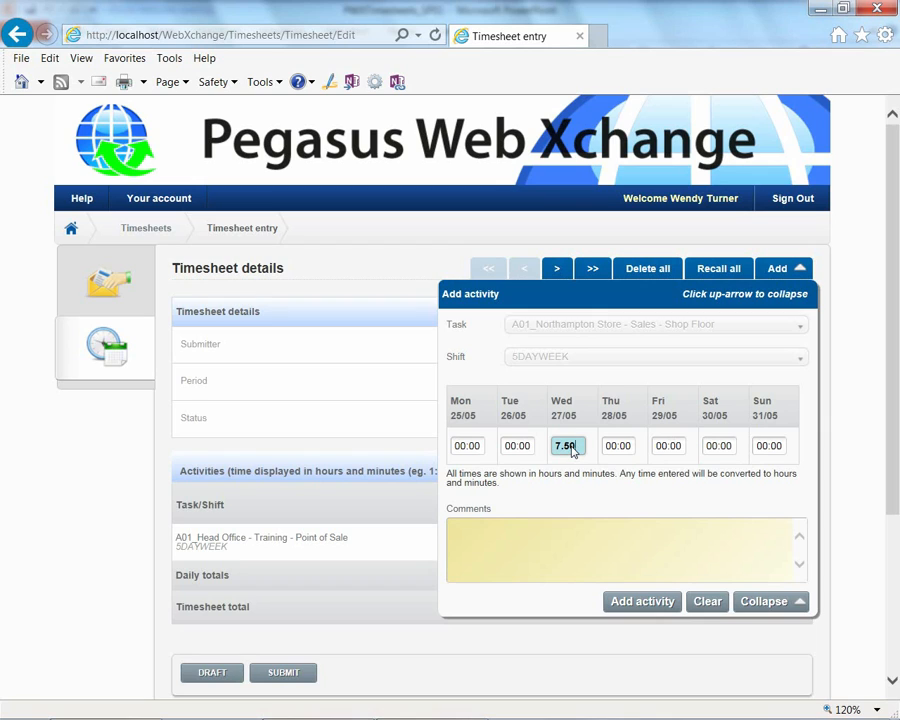
{"action": "key", "text": "Tab"}
{"action": "left_click", "coordinate": [621, 603]}
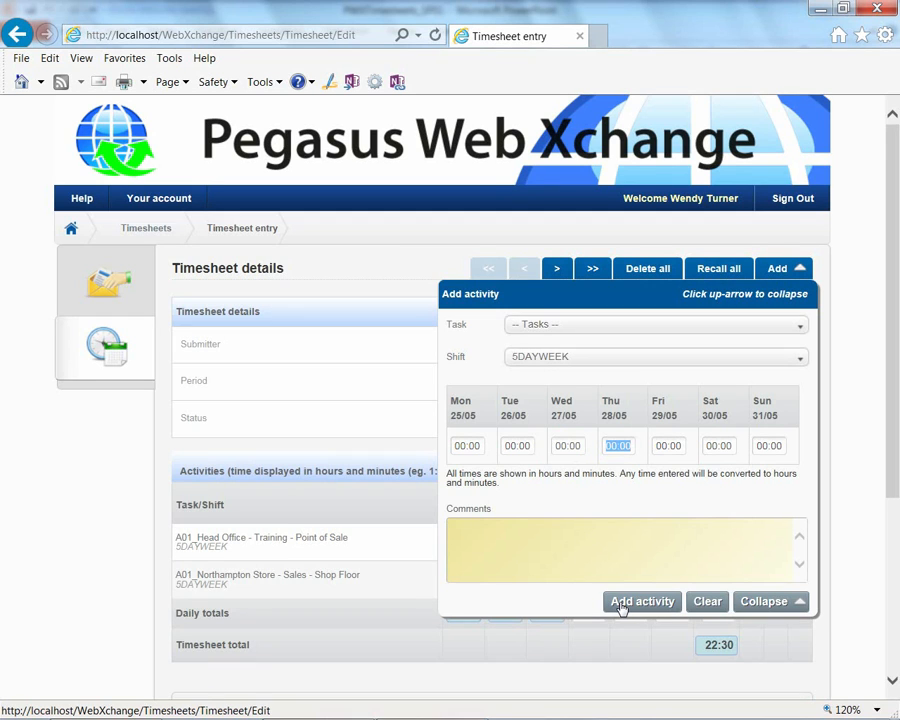
- Add the activity A01_Milton Keynes Store - Stock - Counting with 4.00 hours on Thursday 28/05
{"action": "left_click", "coordinate": [801, 326]}
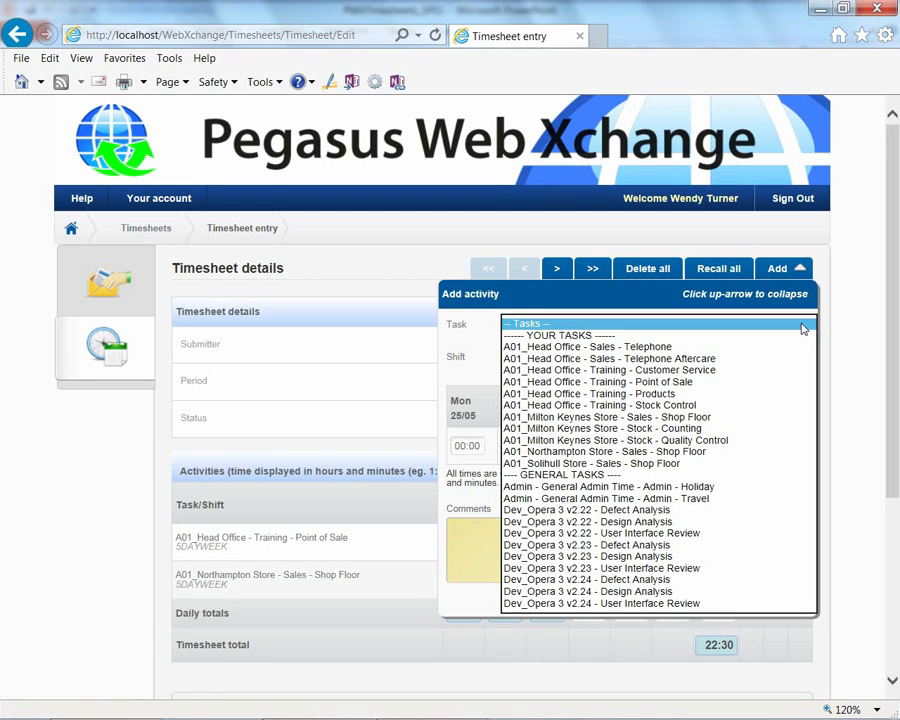
{"action": "left_click", "coordinate": [724, 431]}
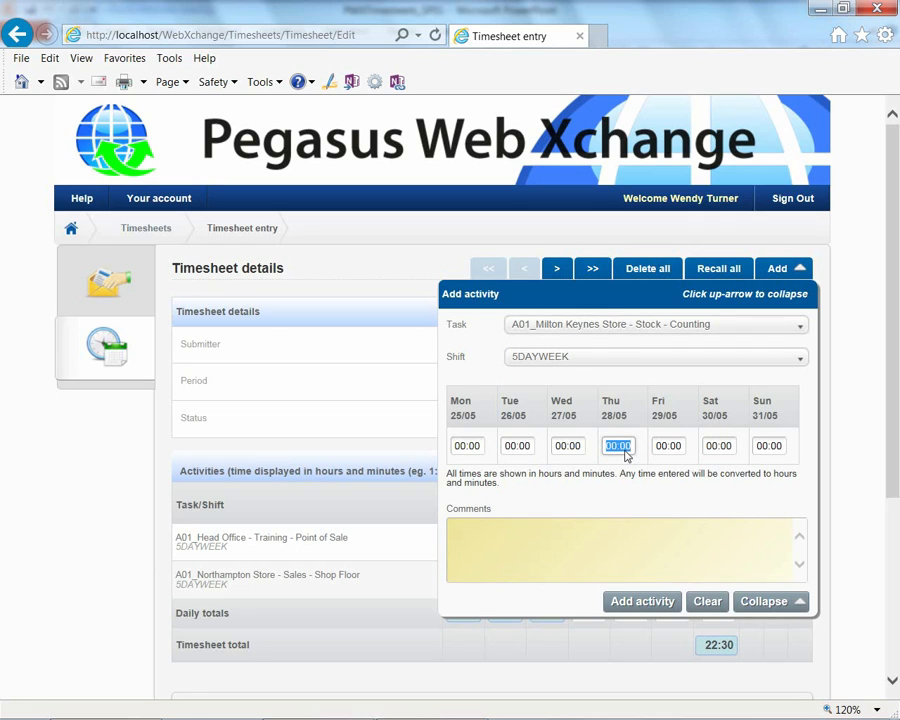
{"action": "type", "text": "4.00"}
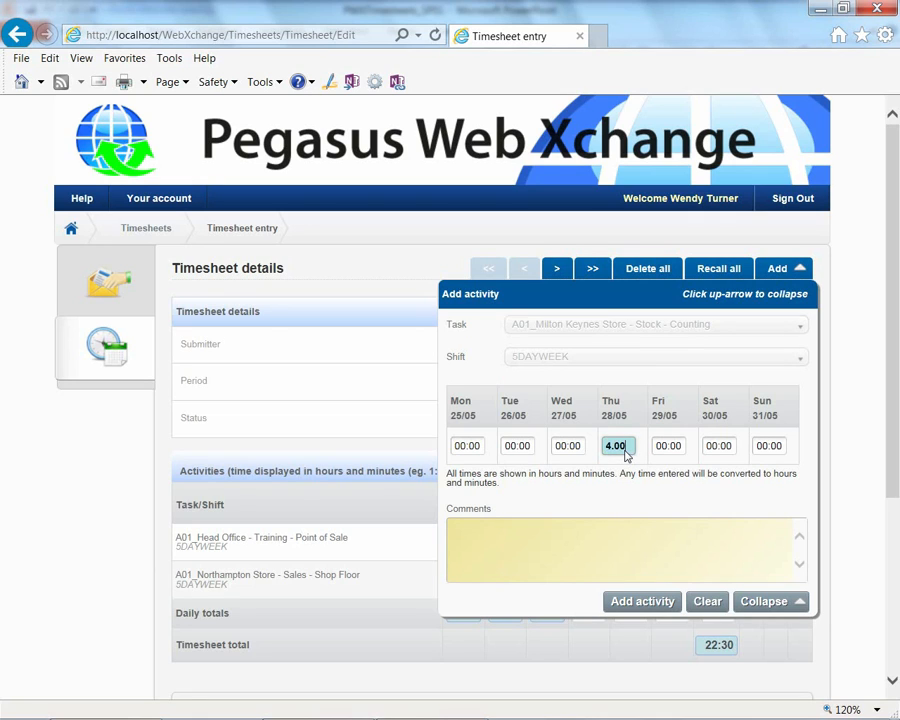
{"action": "left_click", "coordinate": [644, 604]}
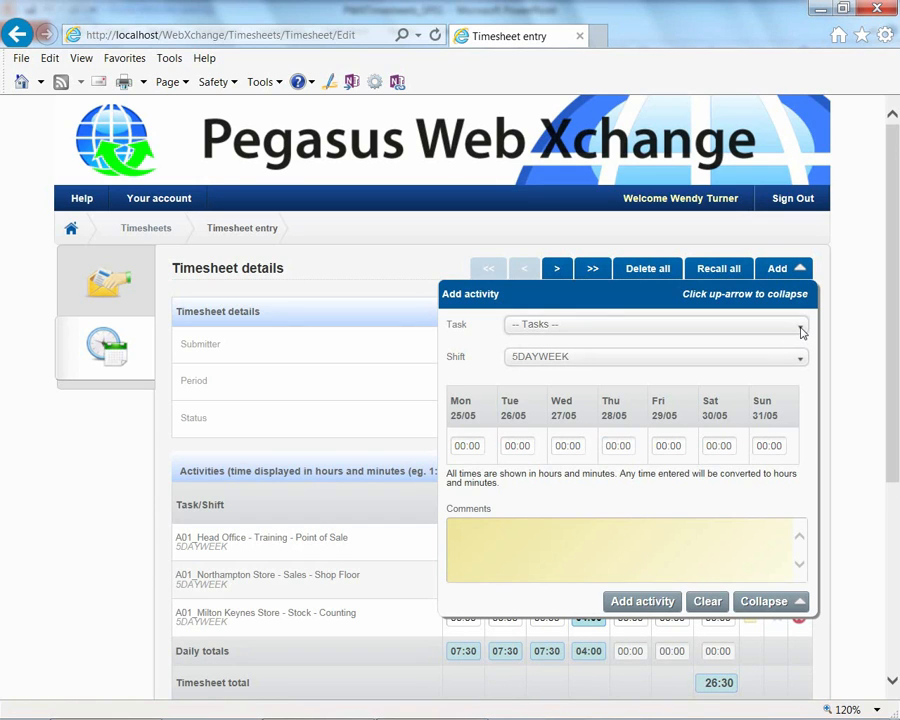
- Add the activity A01_Milton Keynes Store - Stock - Quality Control with 3.50 hours on Thursday 28/05
{"action": "left_click", "coordinate": [801, 330]}
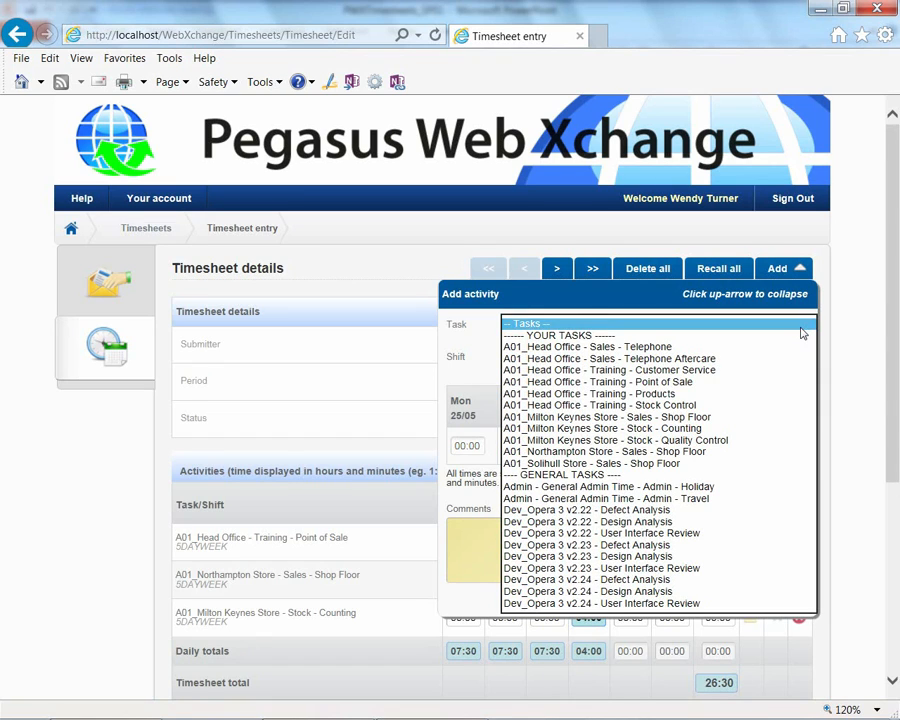
{"action": "left_click", "coordinate": [756, 443]}
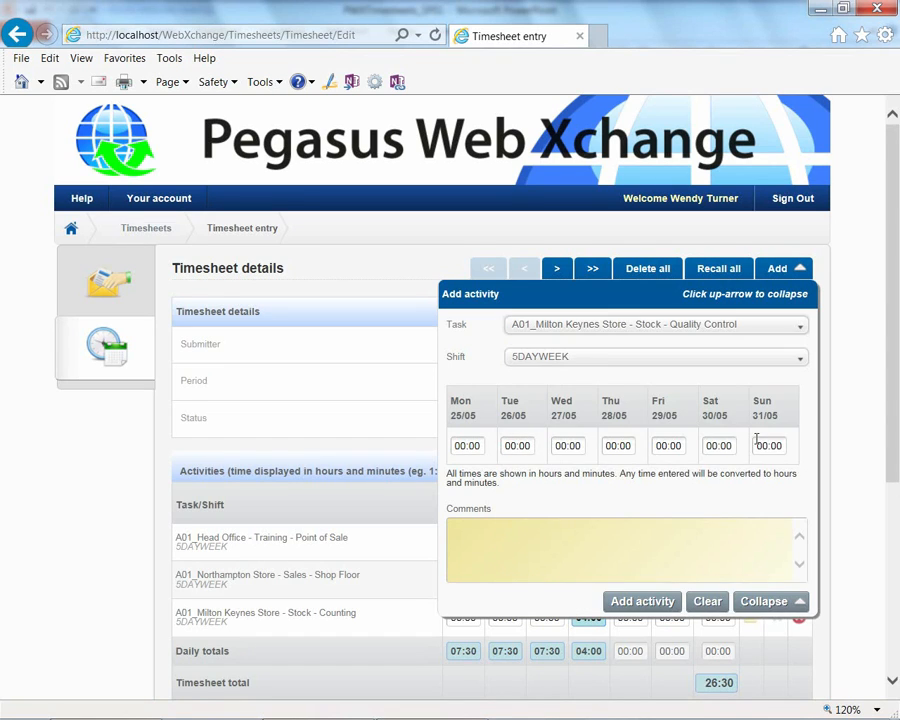
{"action": "left_click", "coordinate": [627, 450]}
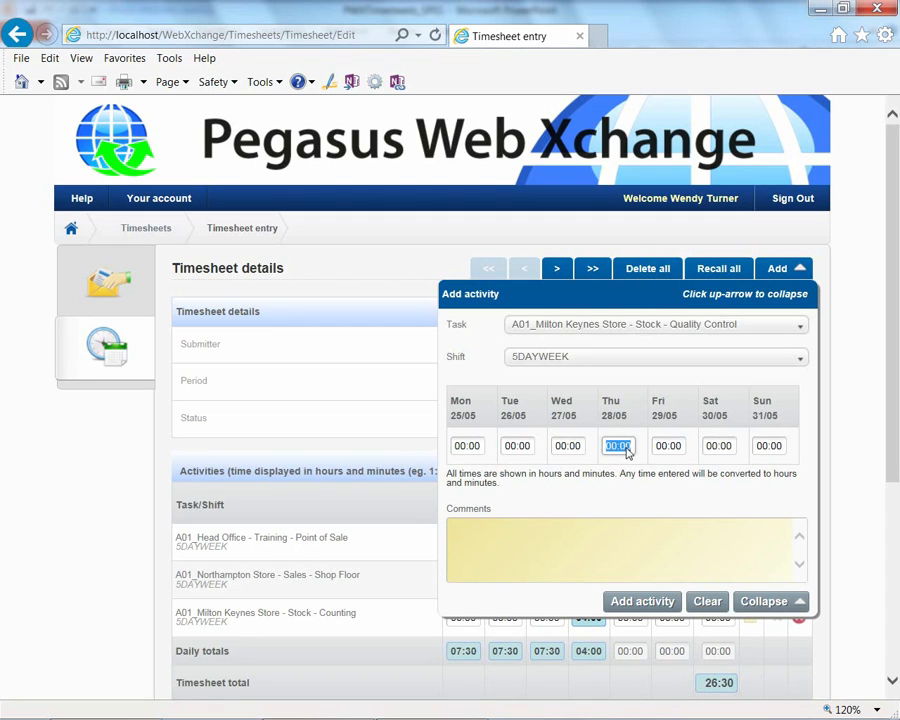
{"action": "type", "text": "3.50"}
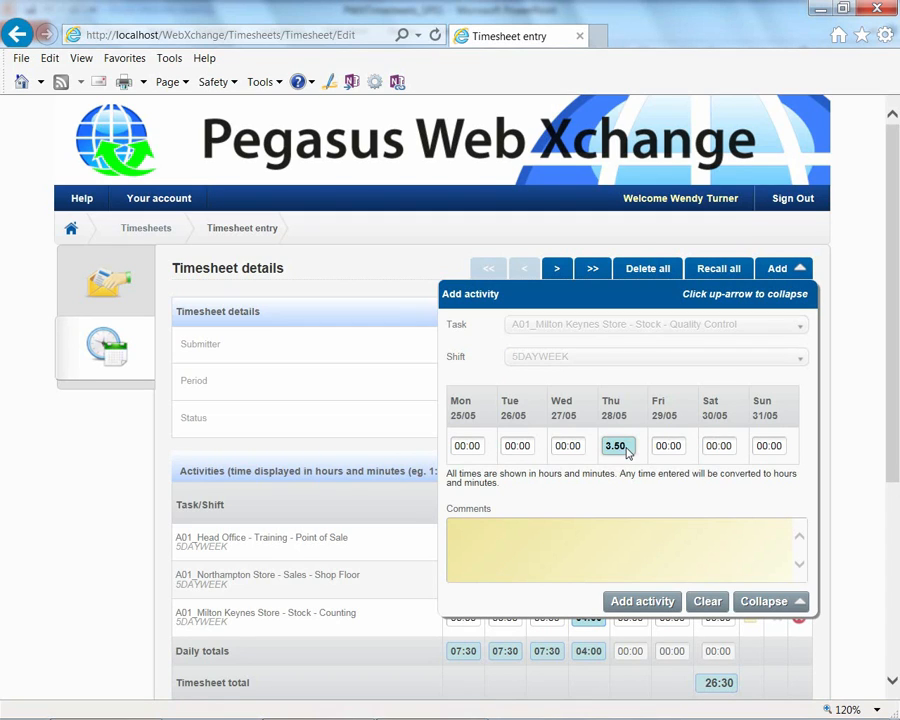
{"action": "key", "text": "Tab"}
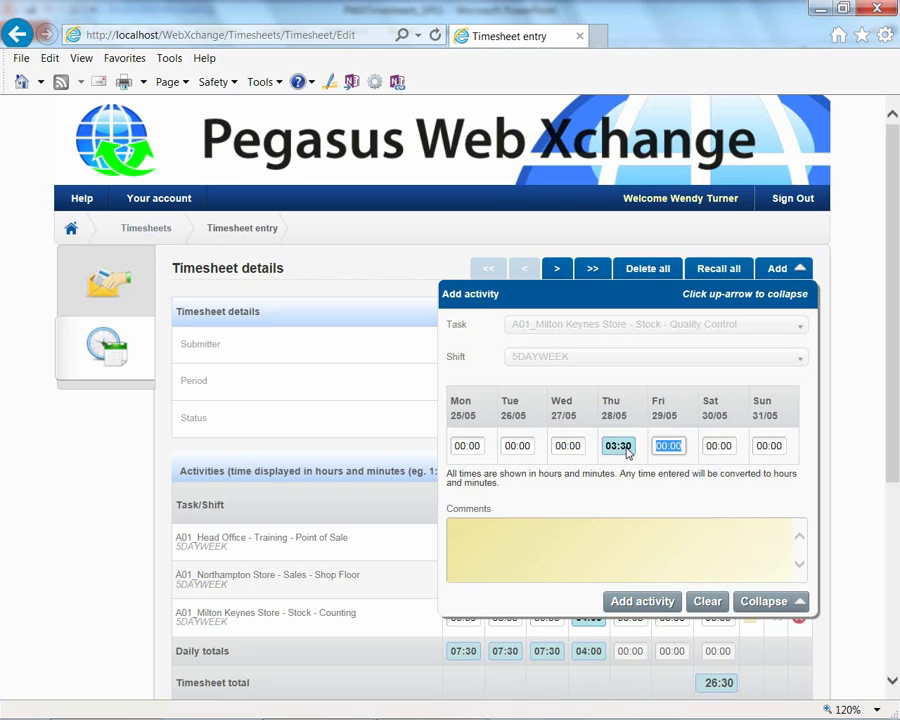
{"action": "left_click", "coordinate": [630, 604]}
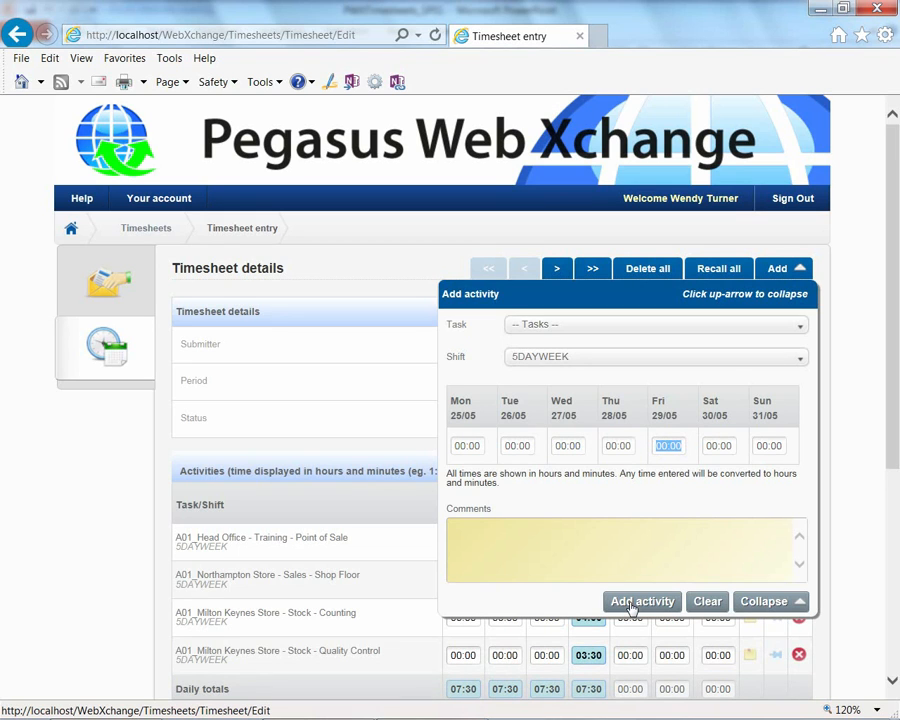
- Add the activity Admin - General Admin Time - Admin - Holiday with 7.5 hours on Friday 29/05 and collapse the activity form
{"action": "left_click", "coordinate": [800, 326]}
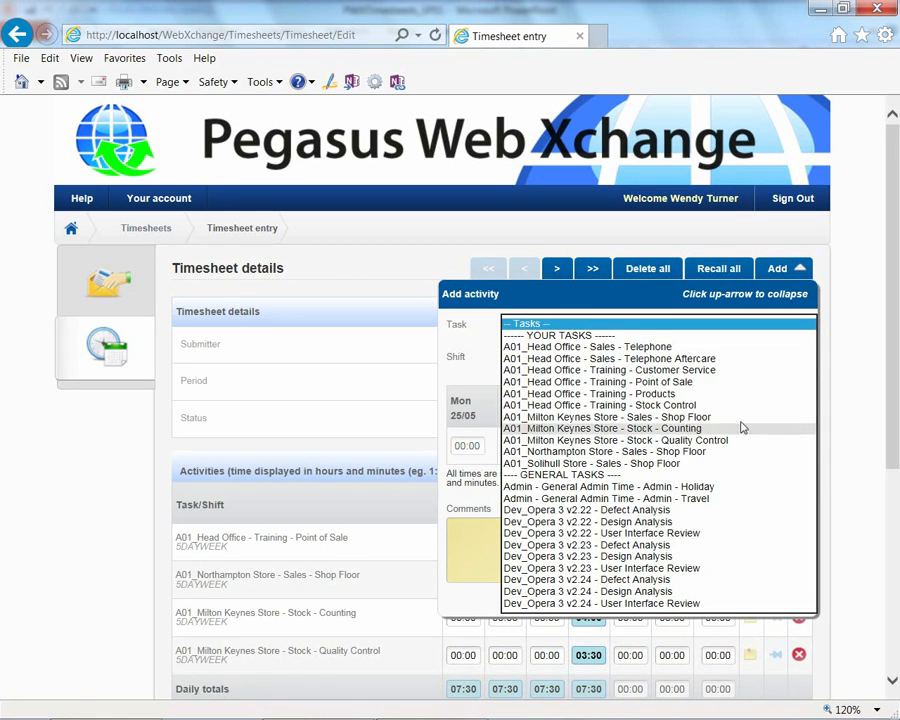
{"action": "left_click", "coordinate": [735, 486]}
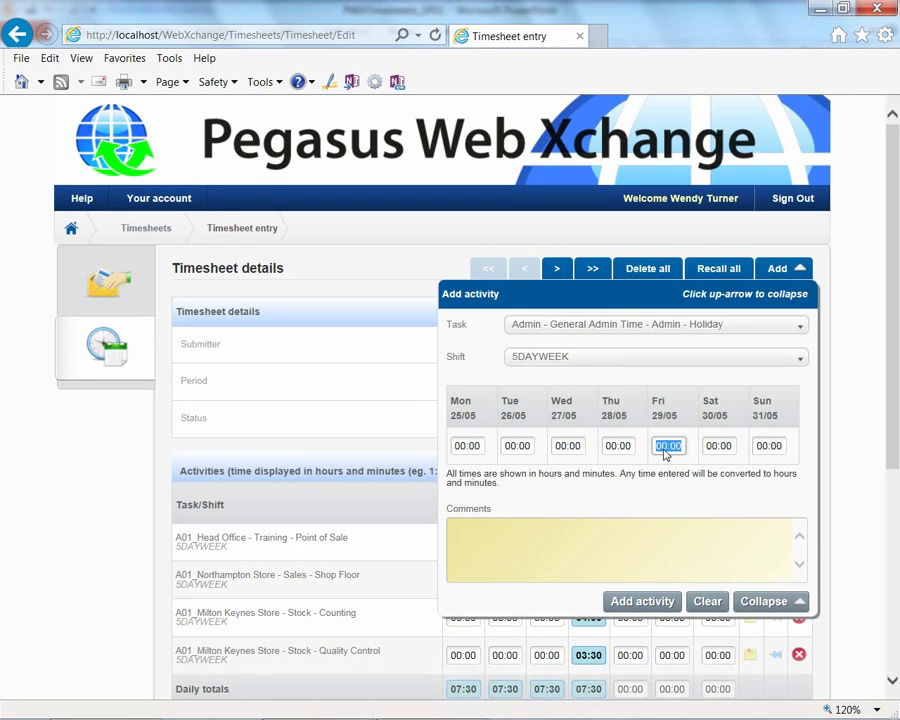
{"action": "type", "text": "7.5"}
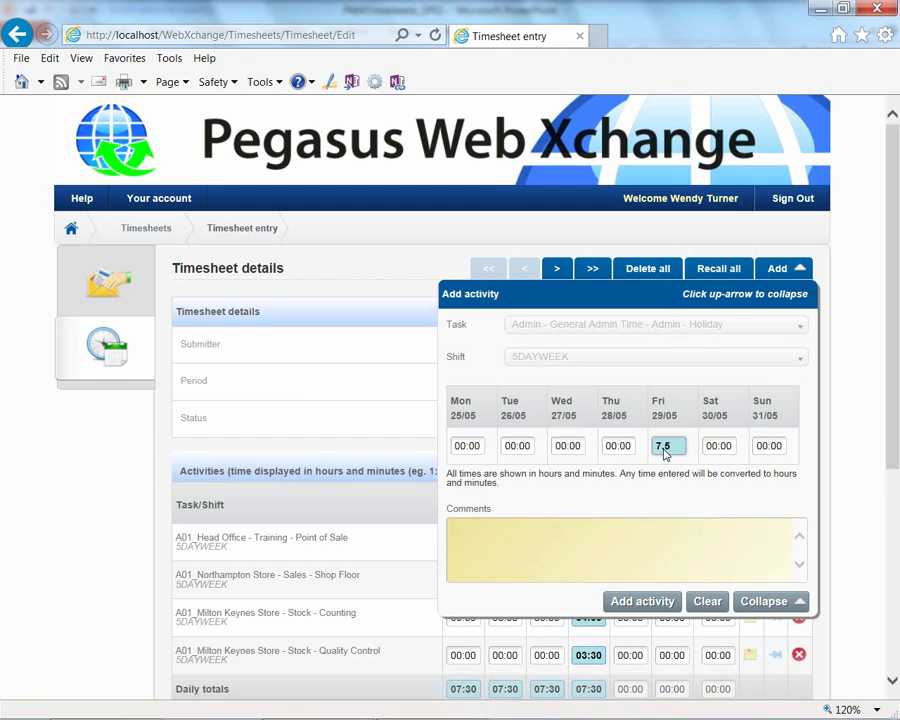
{"action": "key", "text": "Tab"}
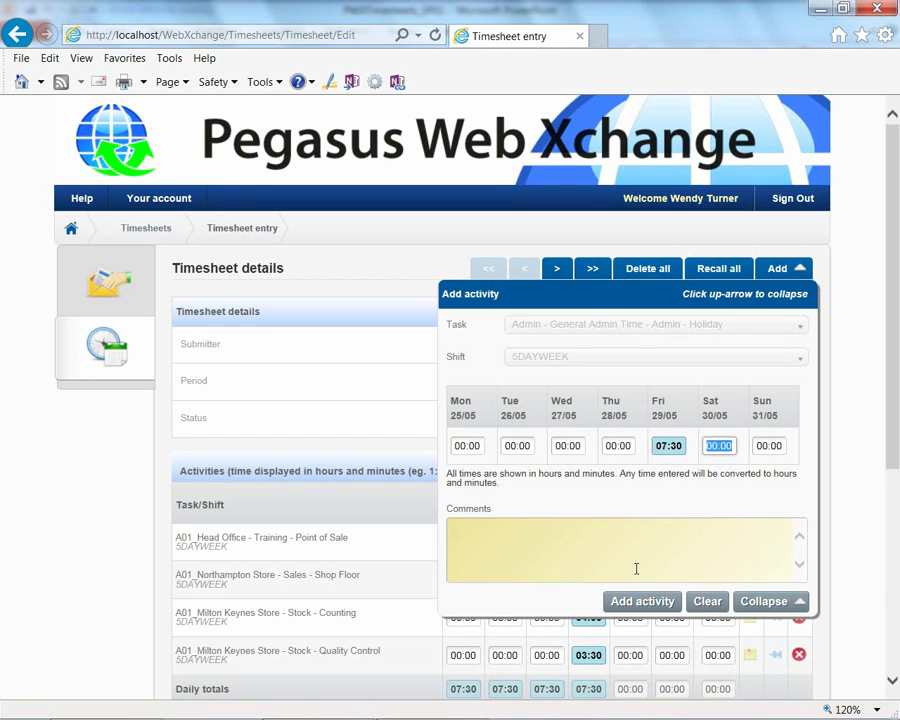
{"action": "left_click", "coordinate": [660, 603]}
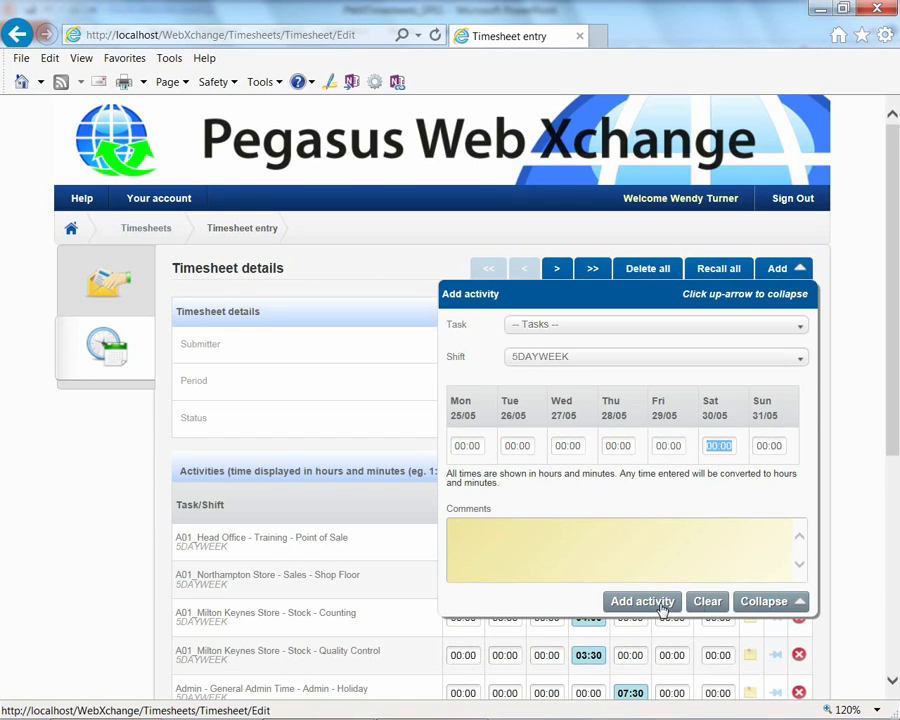
{"action": "left_click", "coordinate": [764, 601]}
- Attach the comment "Booked with Personnel" to the Admin - Holiday activity row and close the comment note
{"action": "left_click_drag", "start_coordinate": [896, 420], "coordinate": [895, 514]}
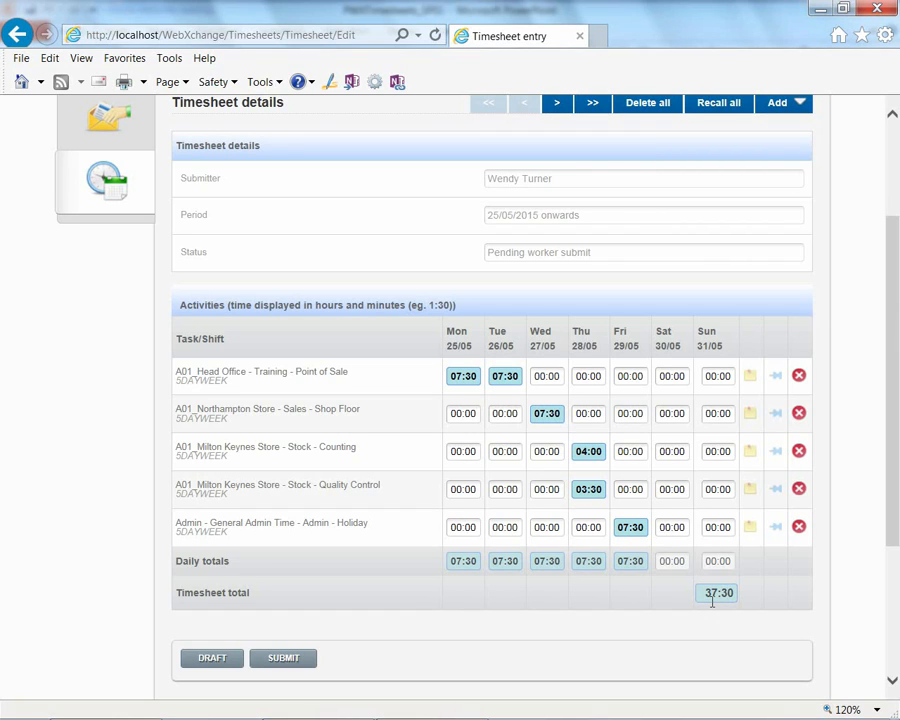
{"action": "left_click", "coordinate": [750, 530]}
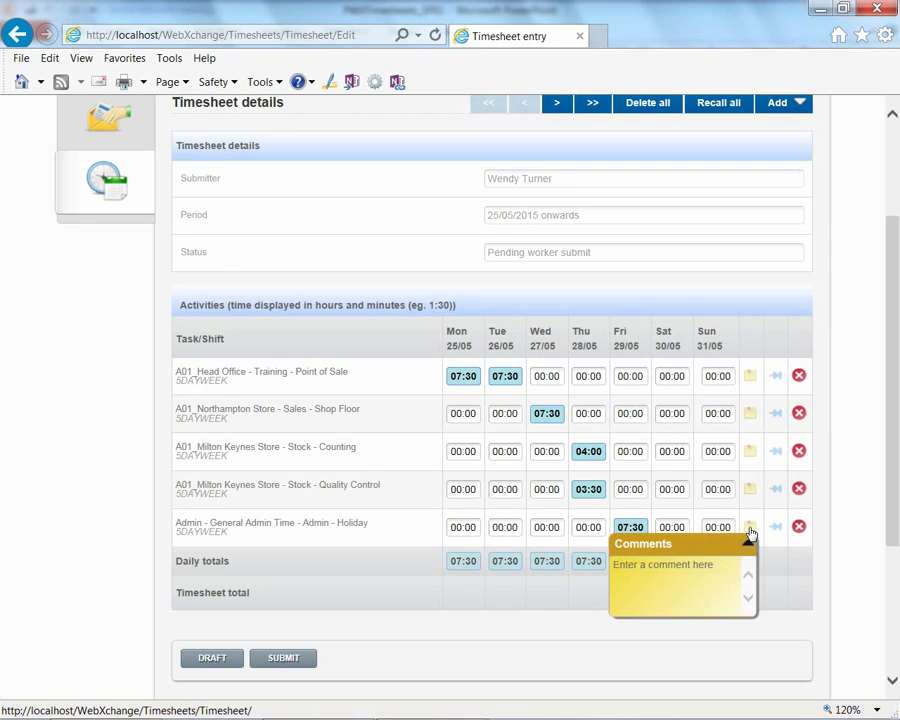
{"action": "left_click", "coordinate": [672, 564]}
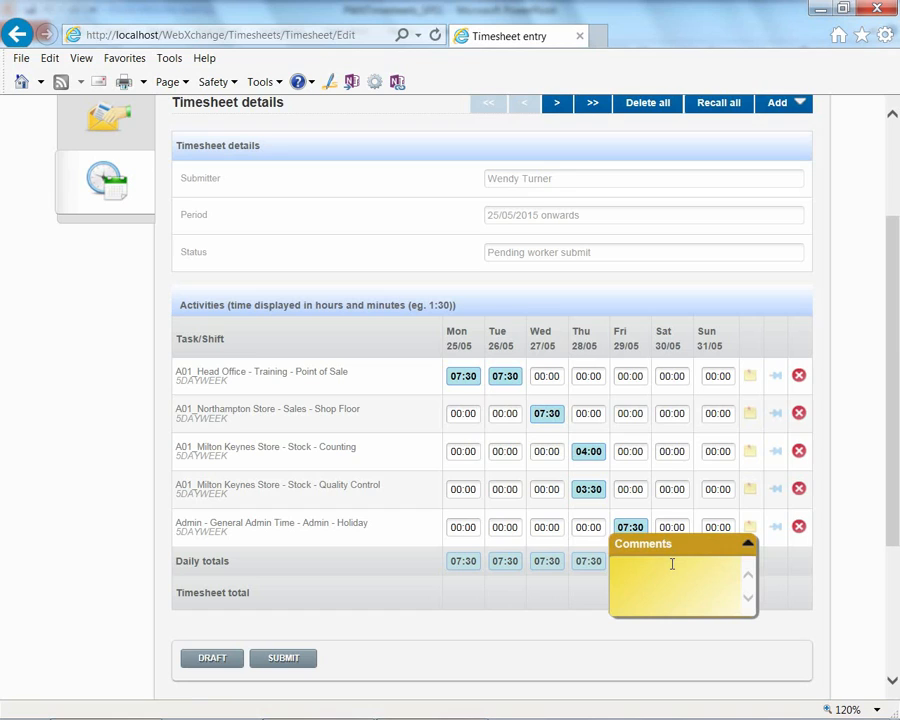
{"action": "type", "text": "Booked with Personnel"}
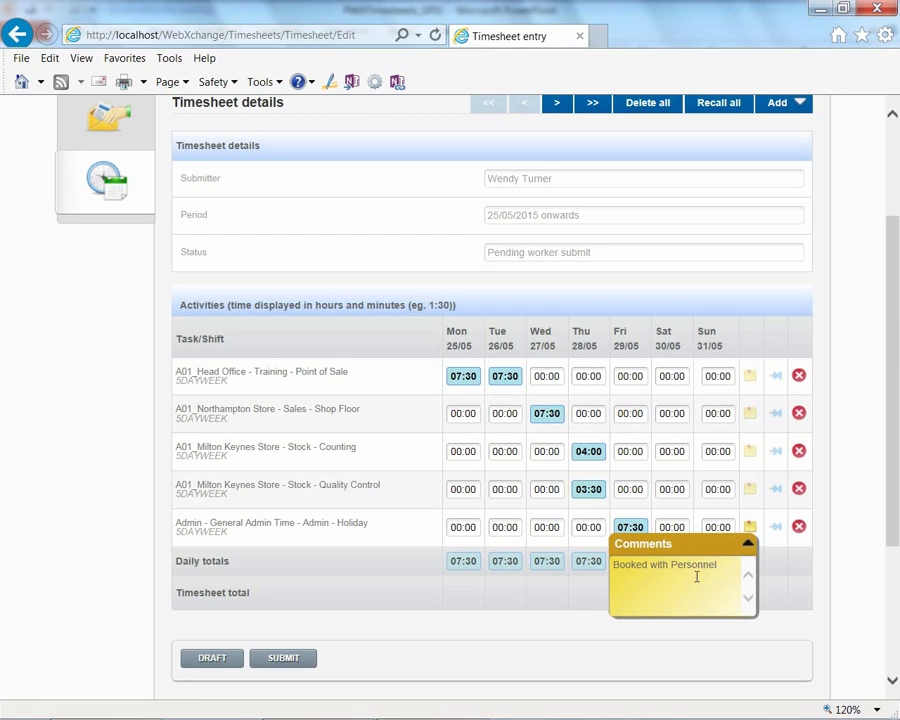
{"action": "left_click", "coordinate": [748, 543]}
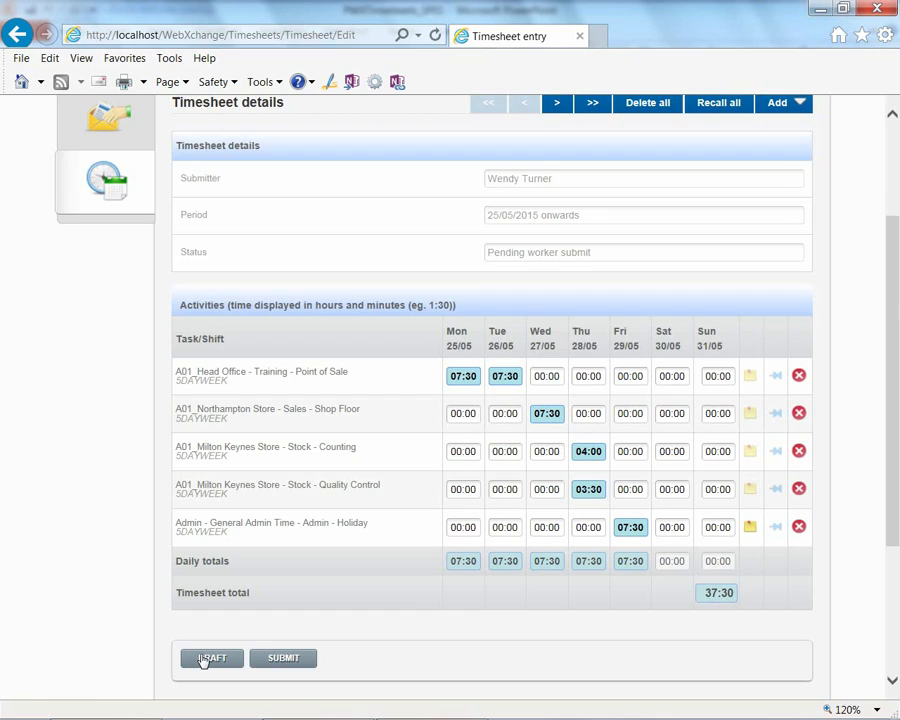
- Submit the completed timesheet and open the list of existing timesheets
{"action": "left_click", "coordinate": [272, 660]}
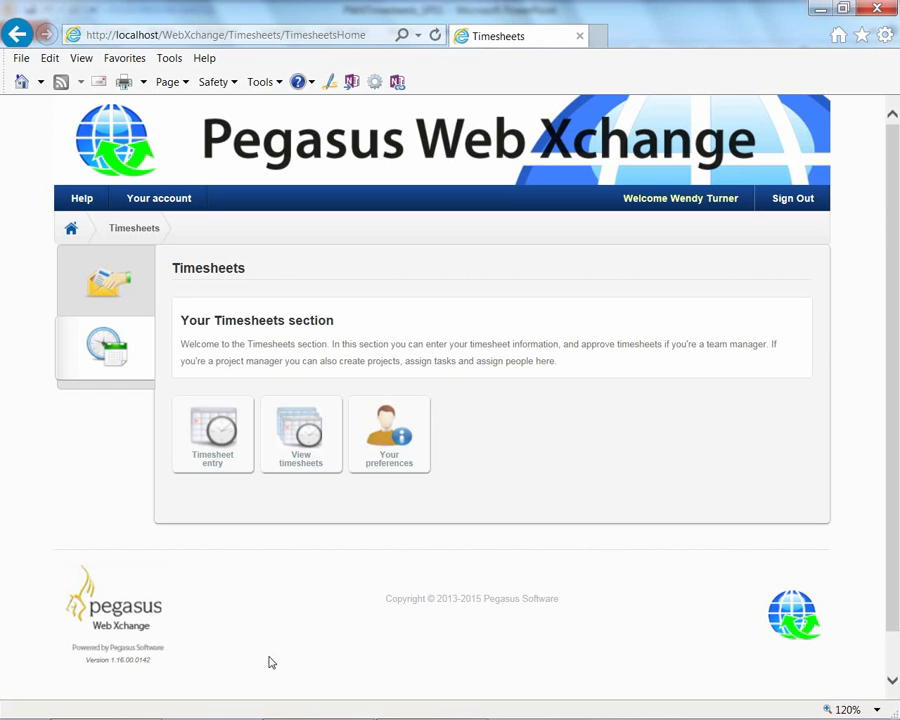
{"action": "left_click", "coordinate": [305, 455]}
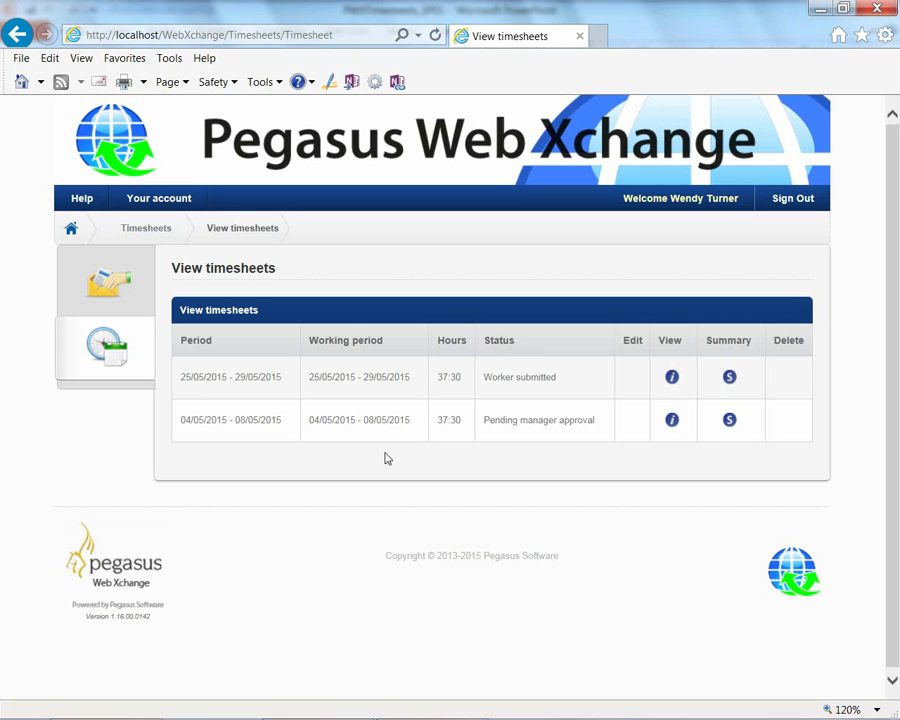
- View the submitted 25/05/2015 - 29/05/2015 timesheet's activities and its daily summary
{"action": "left_click", "coordinate": [671, 377]}
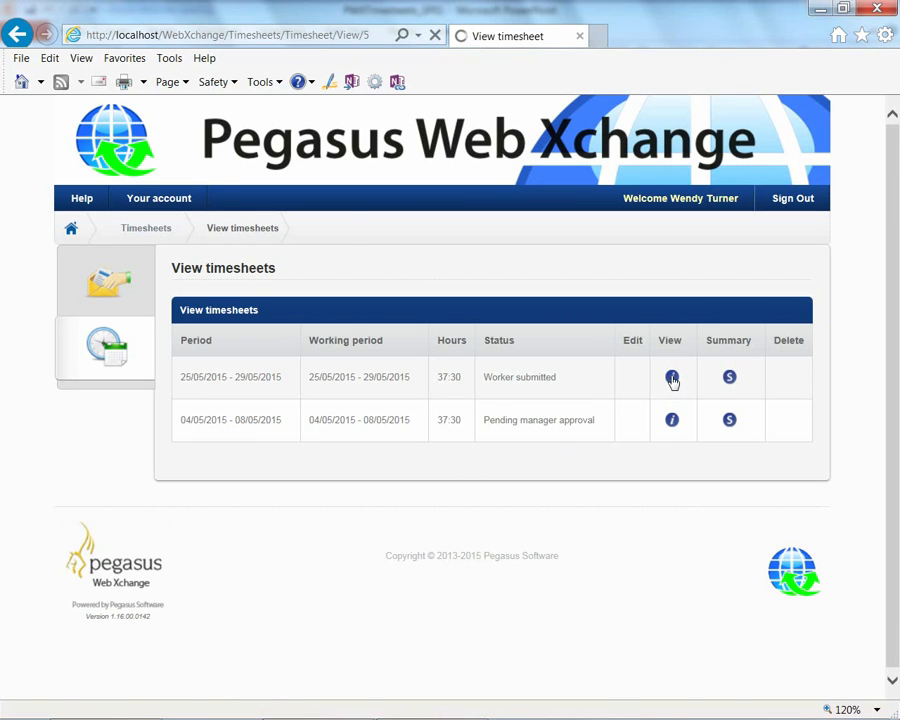
{"action": "scroll", "coordinate": [640, 515], "scroll_direction": "down", "scroll_amount": 2}
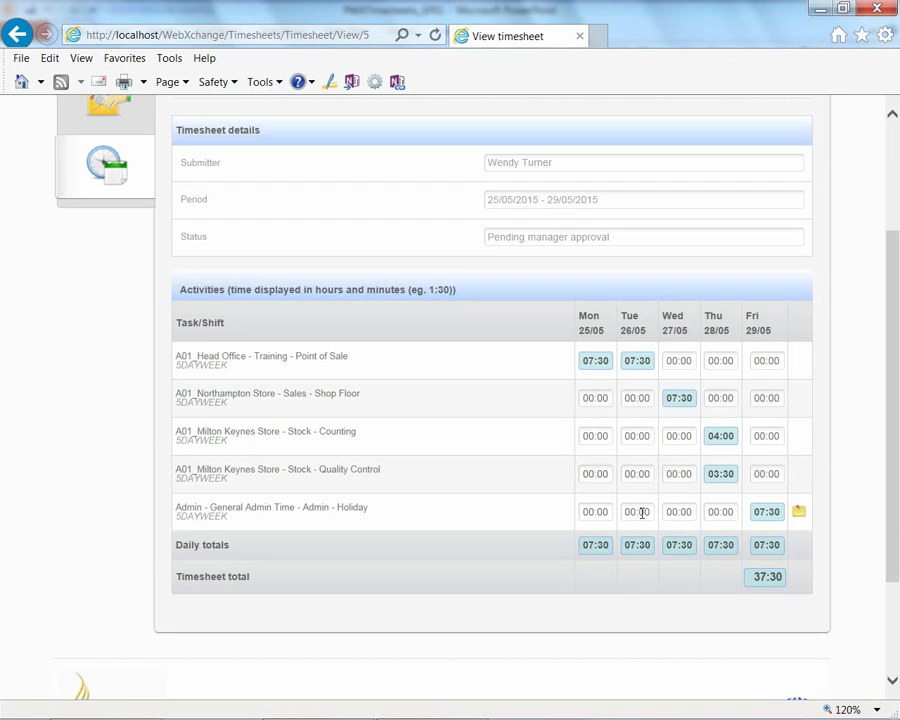
{"action": "scroll", "coordinate": [642, 512], "scroll_direction": "up", "scroll_amount": 2}
{"action": "left_click", "coordinate": [275, 228]}
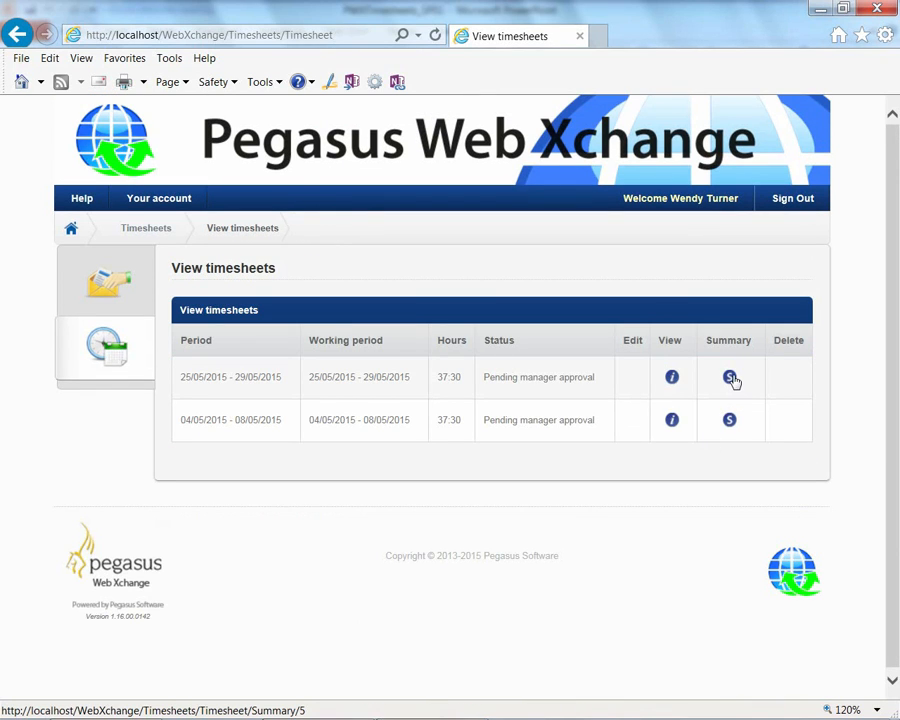
{"action": "left_click", "coordinate": [730, 377]}
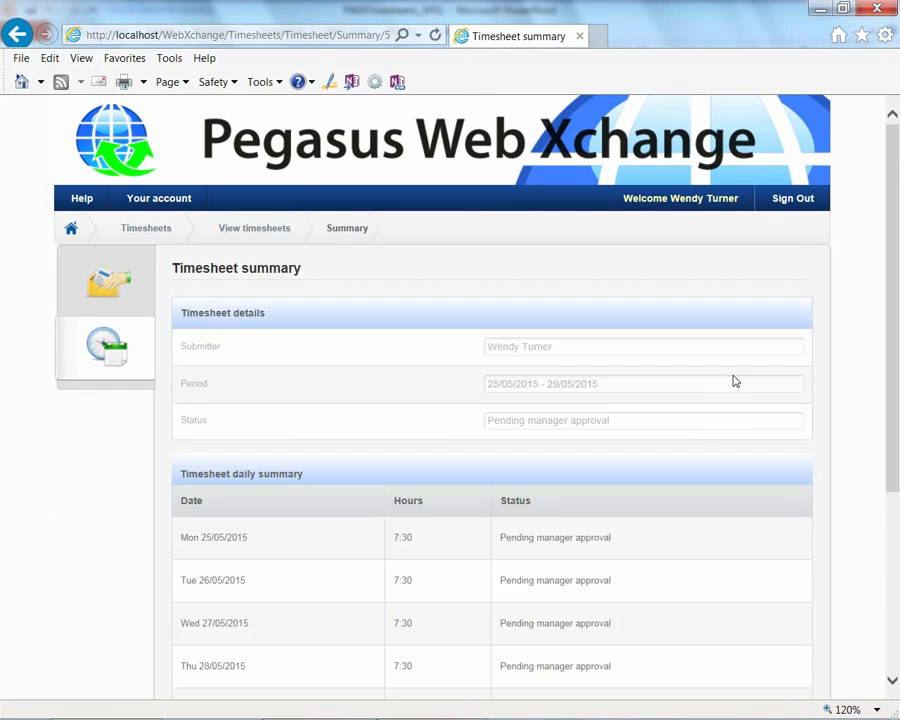
{"action": "scroll", "coordinate": [693, 519], "scroll_direction": "down", "scroll_amount": 1}
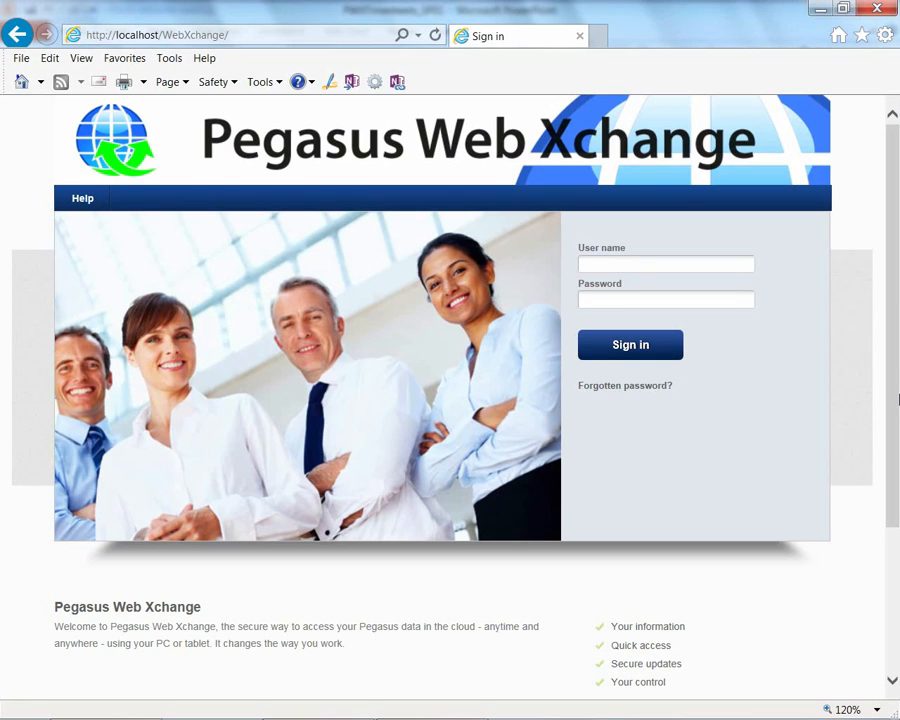
- Sign in to the manager's account using the saved user name
{"action": "left_click", "coordinate": [624, 268]}
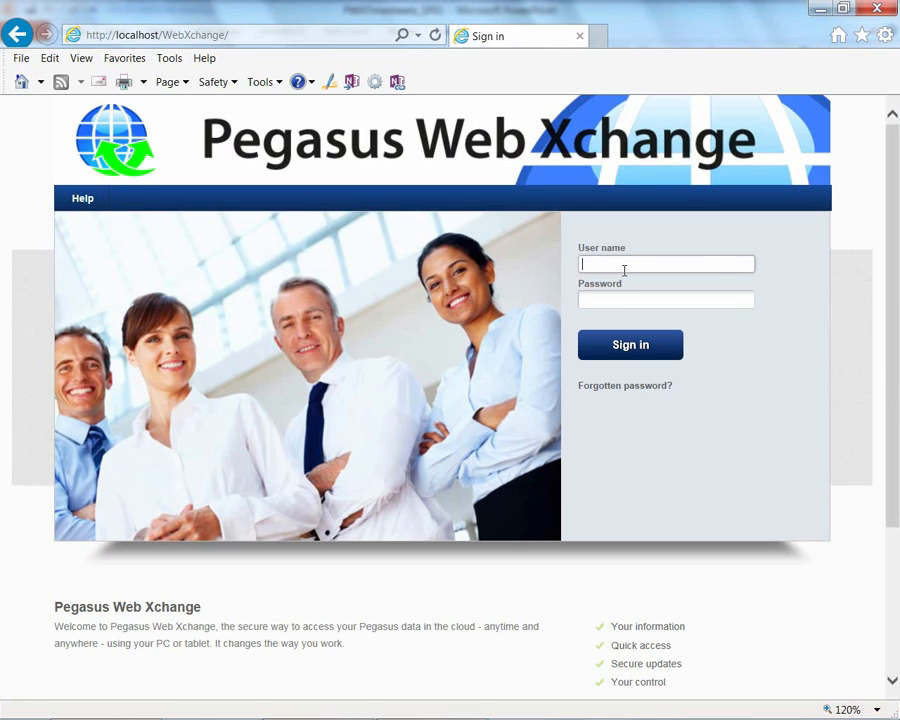
{"action": "type", "text": "R"}
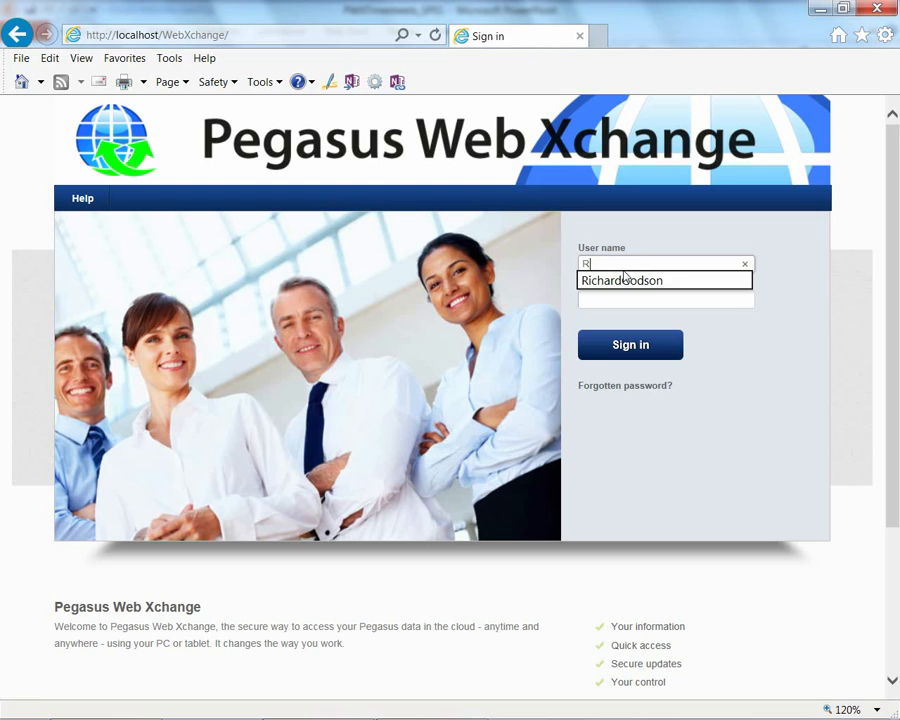
{"action": "left_click", "coordinate": [614, 281]}
{"action": "left_click", "coordinate": [620, 346]}
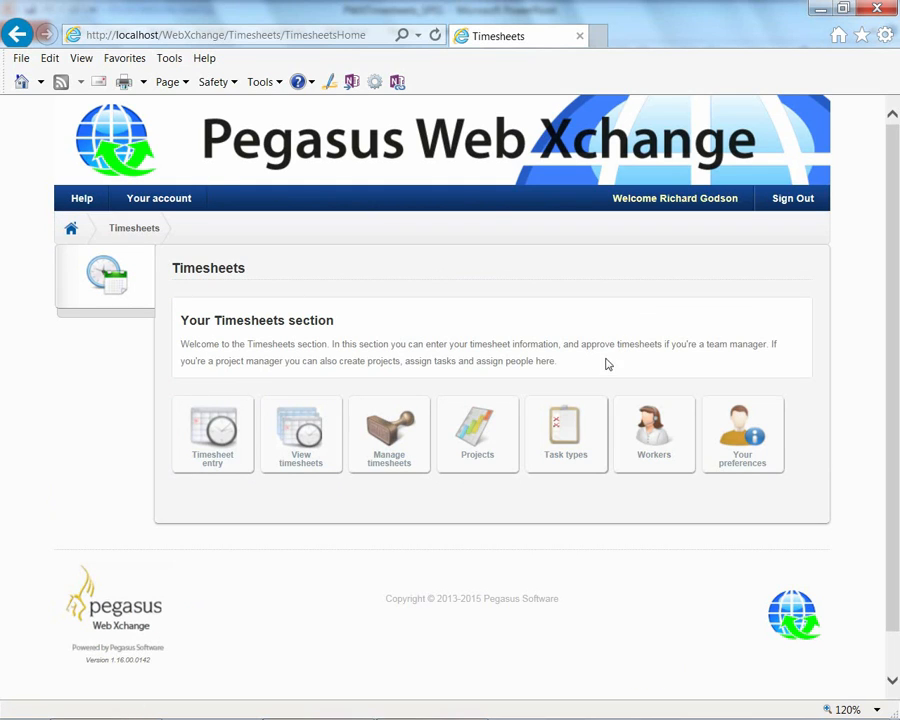
- Examine the A01_Head Office project's details and tasks, and the workers assigned to its Training - Point of Sale task
{"action": "left_click", "coordinate": [476, 449]}
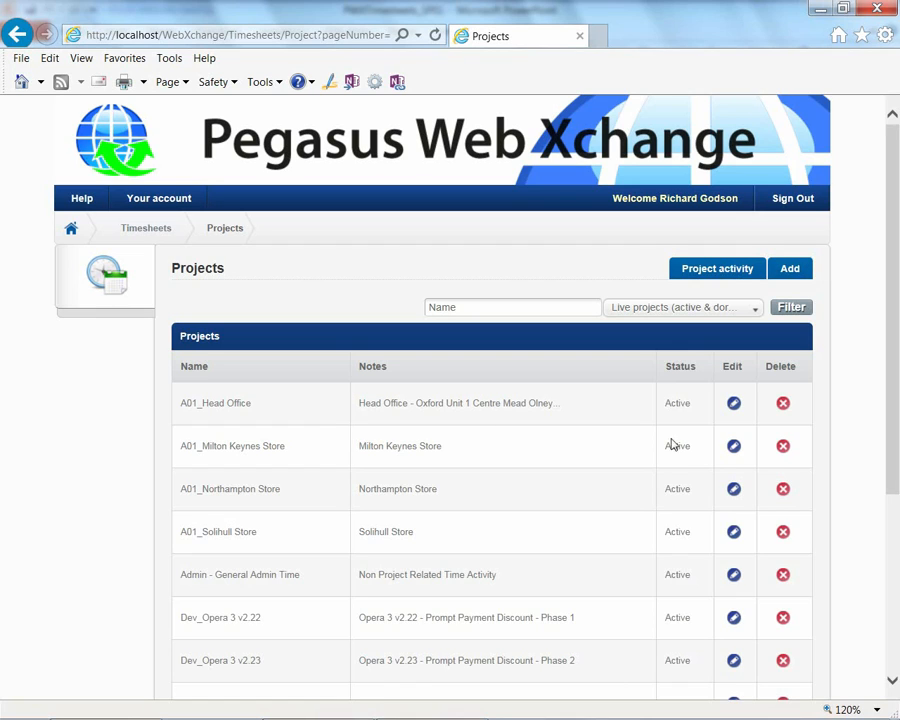
{"action": "left_click", "coordinate": [734, 406]}
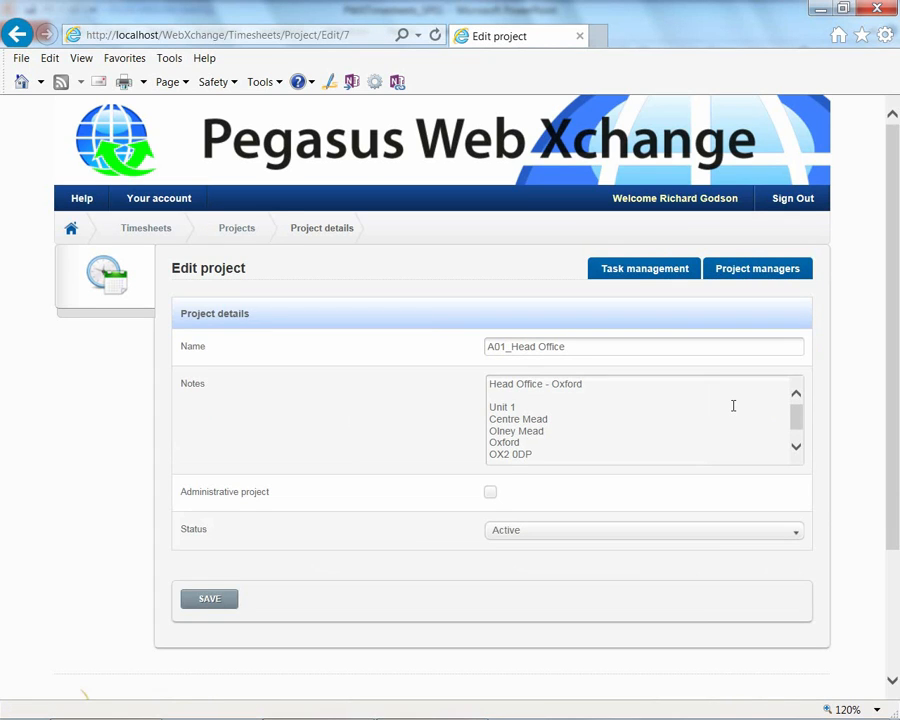
{"action": "left_click", "coordinate": [643, 270]}
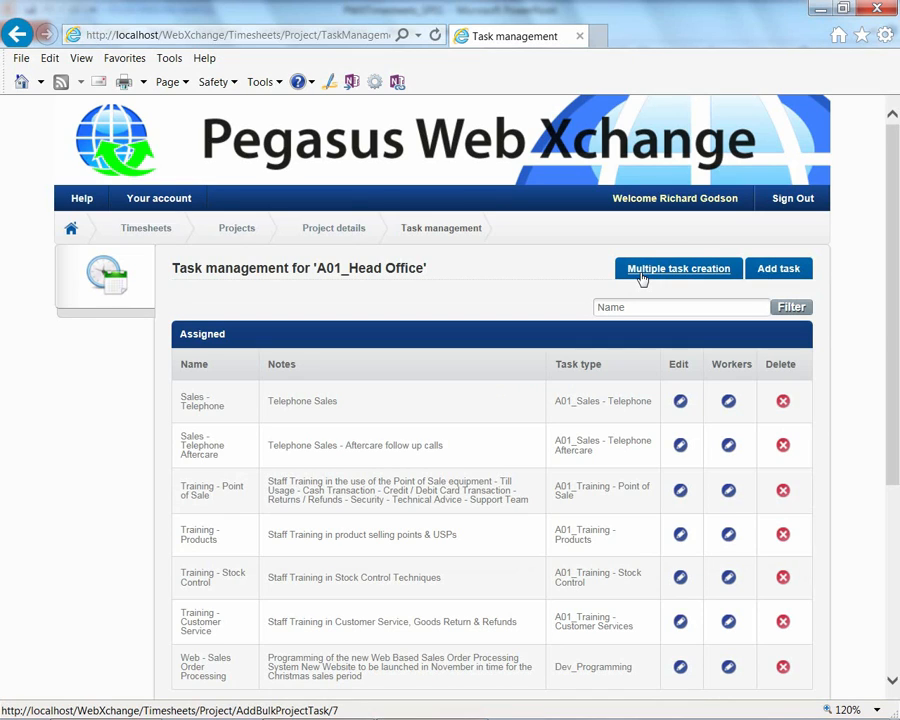
{"action": "left_click", "coordinate": [680, 491]}
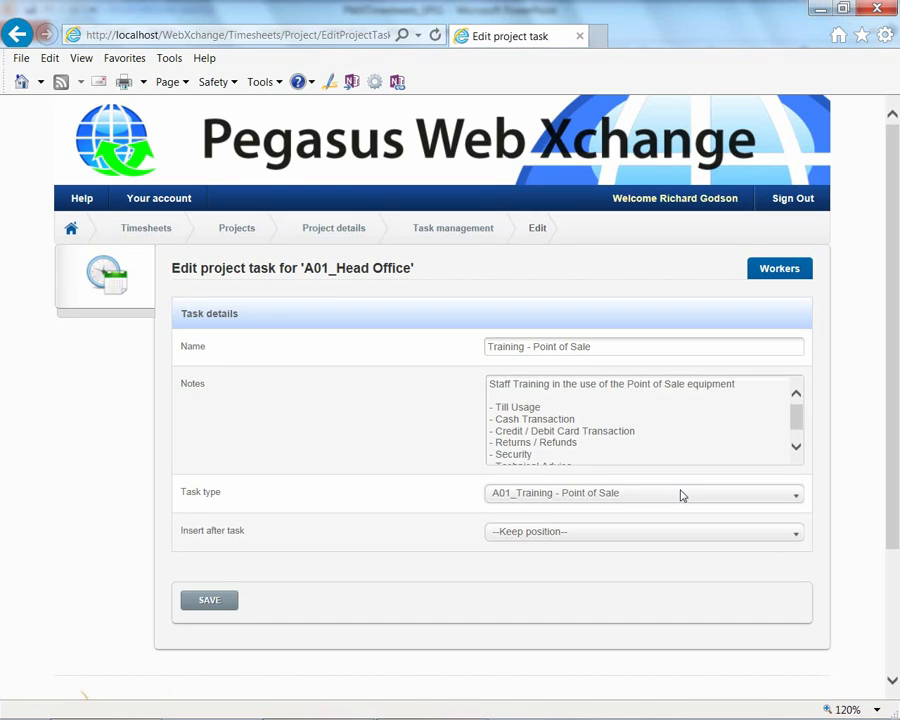
{"action": "left_click", "coordinate": [776, 271]}
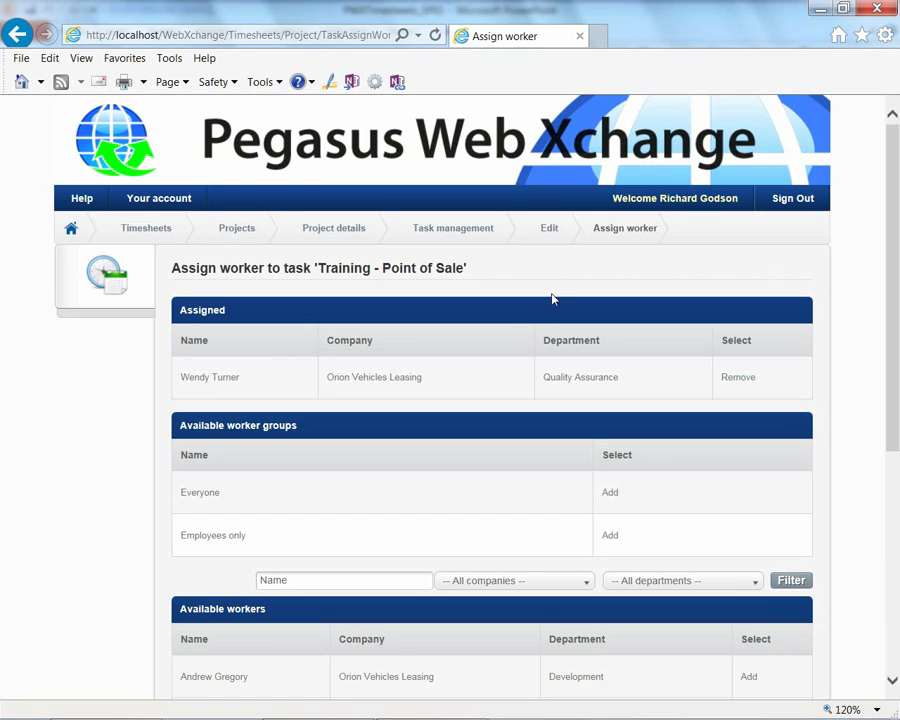
- Return to the project's task list and examine the Web - Sales Order Processing task's details and assigned workers
{"action": "left_click", "coordinate": [465, 238]}
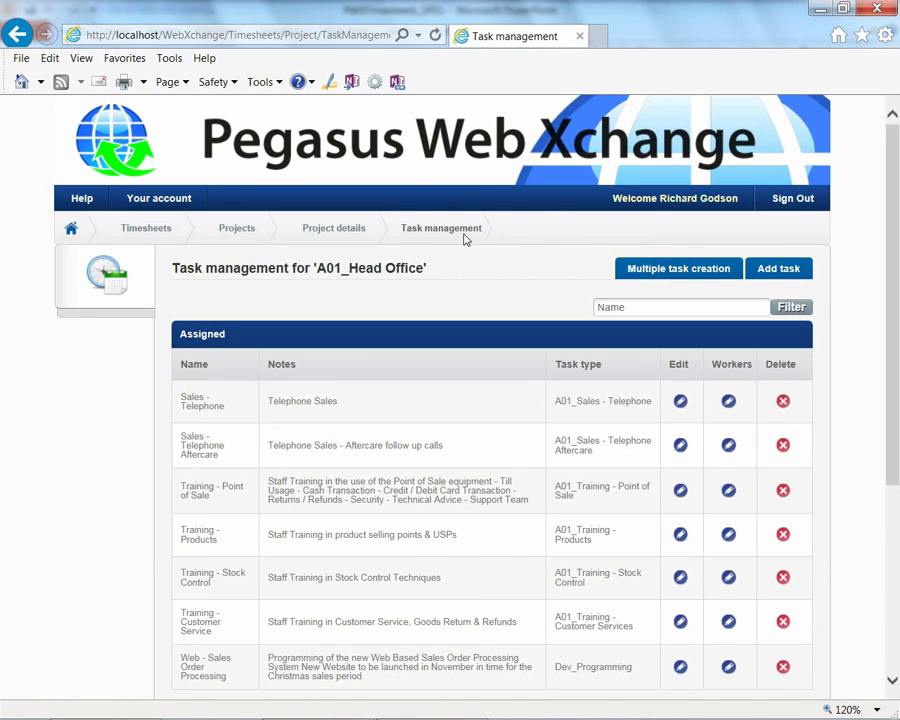
{"action": "left_click", "coordinate": [680, 668]}
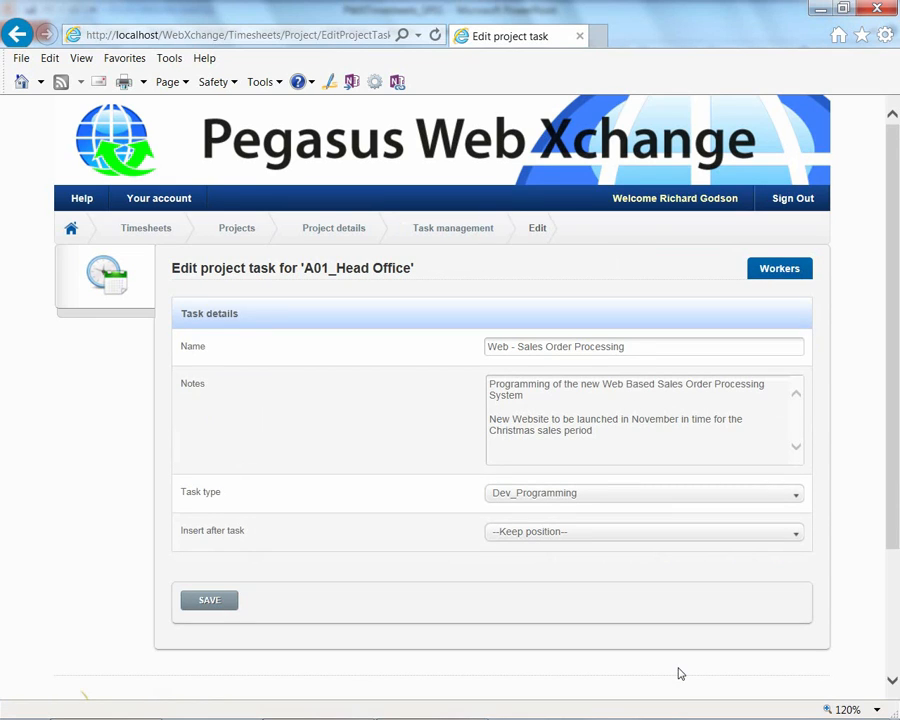
{"action": "left_click", "coordinate": [775, 272]}
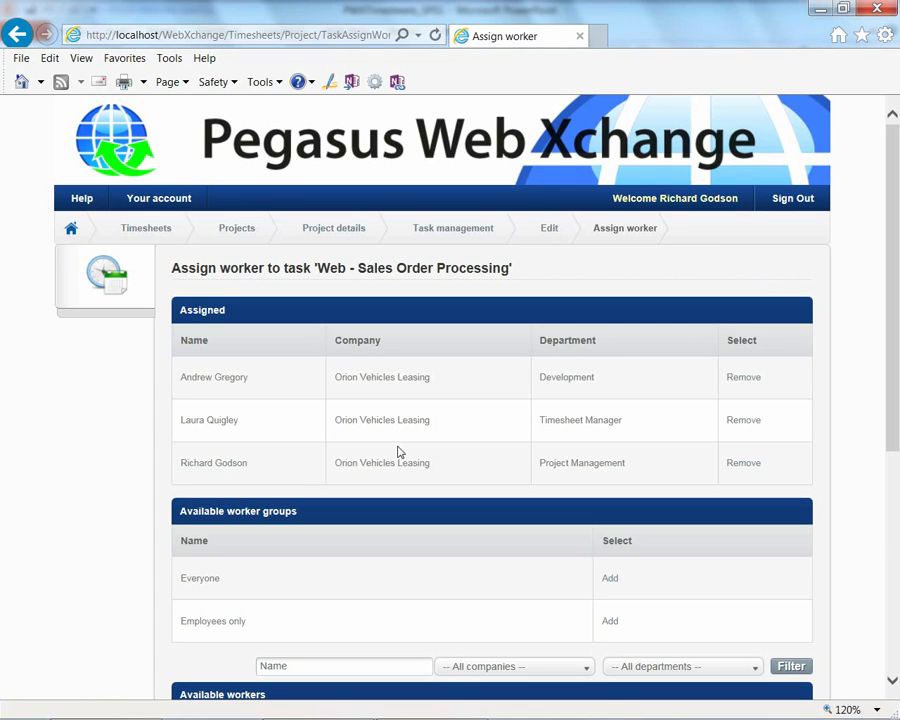
{"action": "left_click_drag", "start_coordinate": [894, 392], "coordinate": [895, 507]}
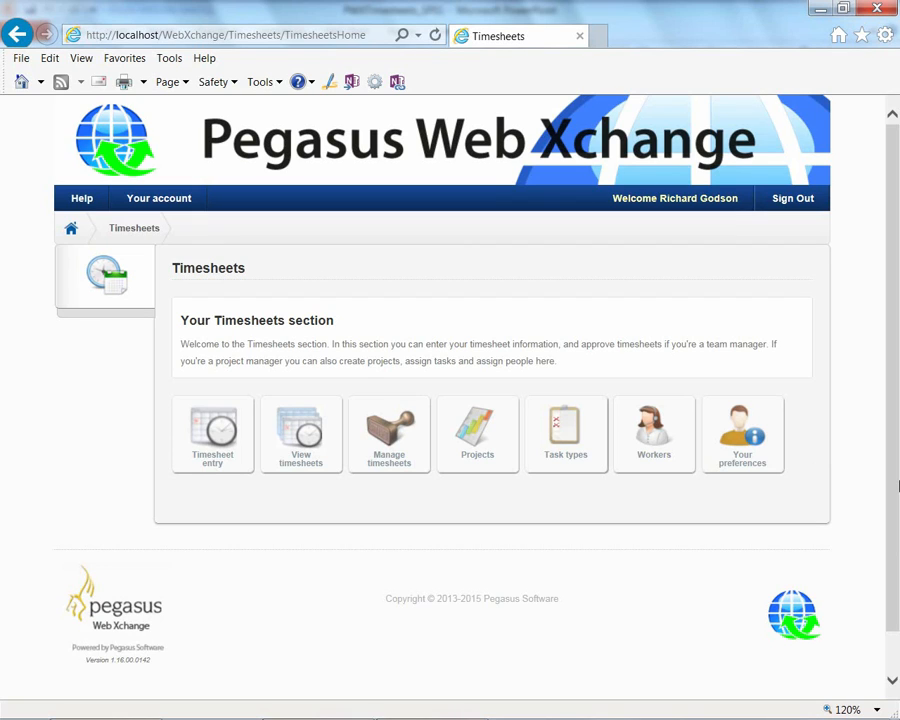
- From the timesheets awaiting approval, review the 25/05/15 - 29/05/15 timesheet and its Admin - Holiday comment, then close its details
{"action": "left_click", "coordinate": [380, 446]}
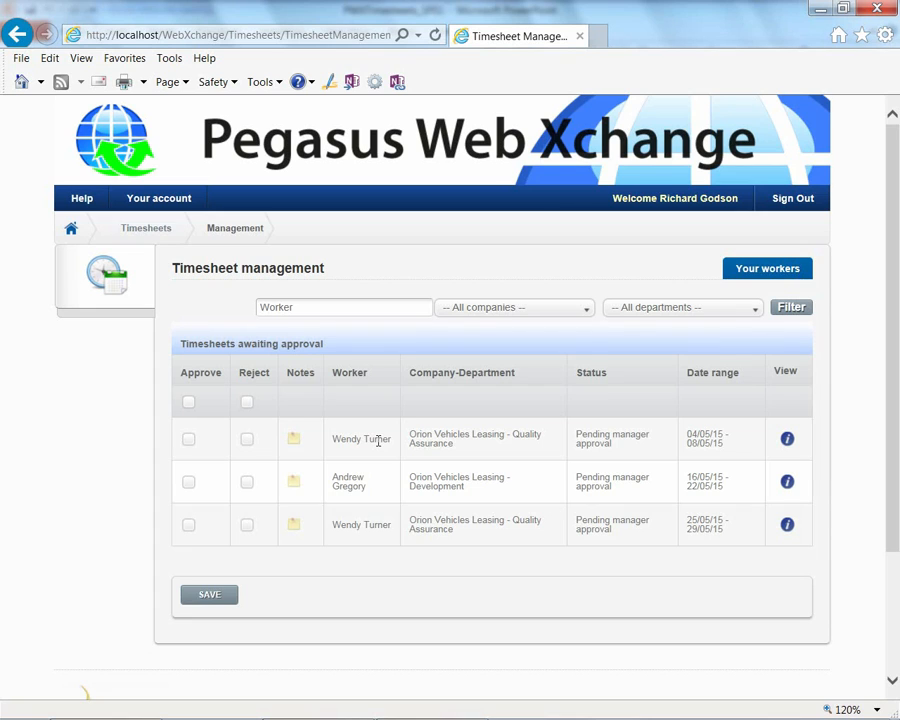
{"action": "left_click", "coordinate": [787, 526]}
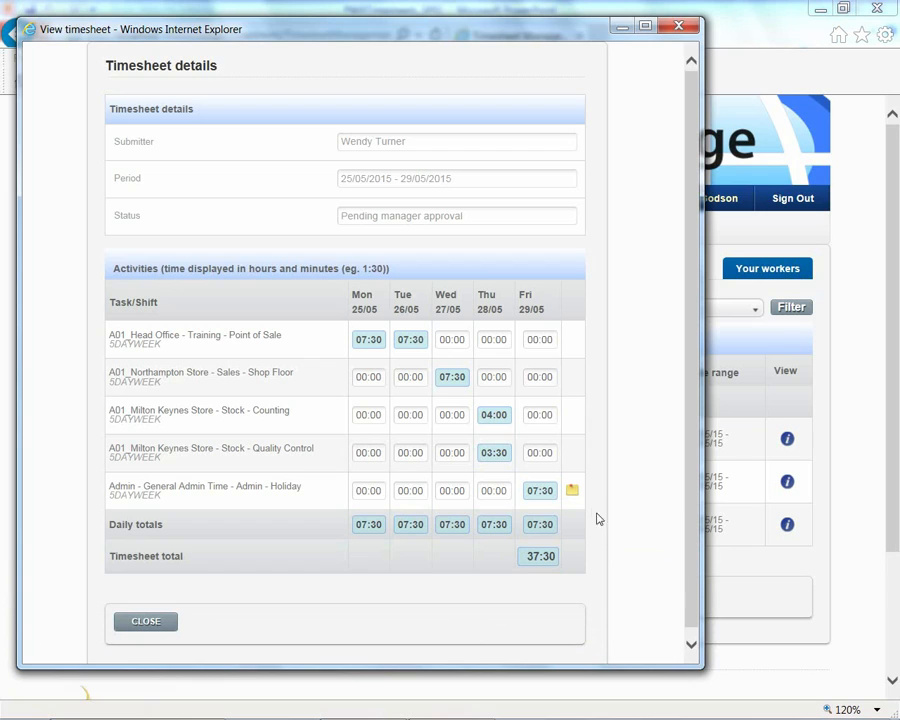
{"action": "left_click", "coordinate": [573, 493]}
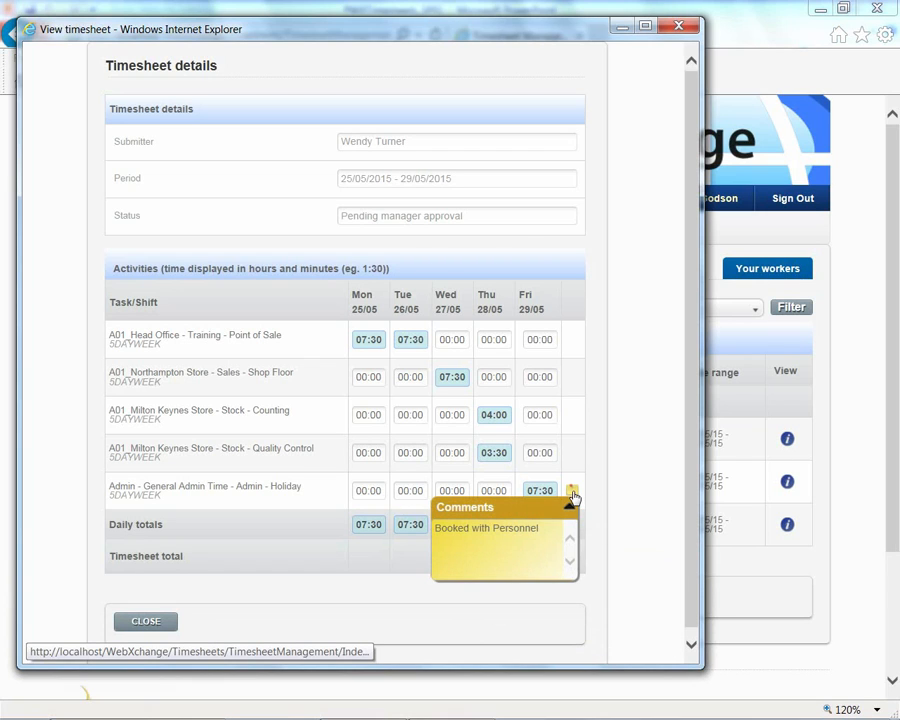
{"action": "left_click", "coordinate": [573, 493]}
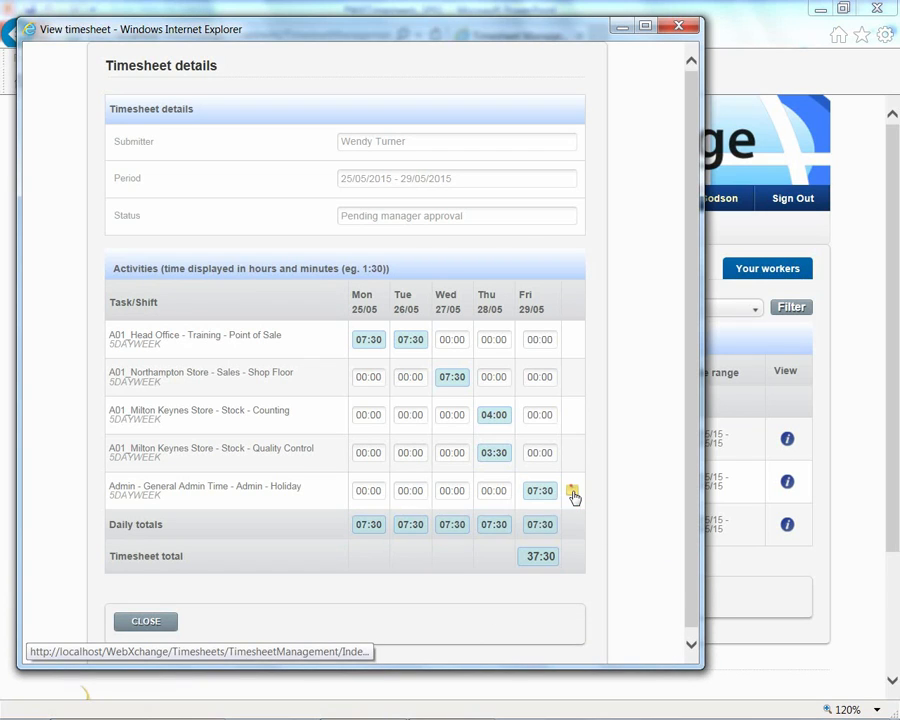
{"action": "left_click", "coordinate": [132, 625]}
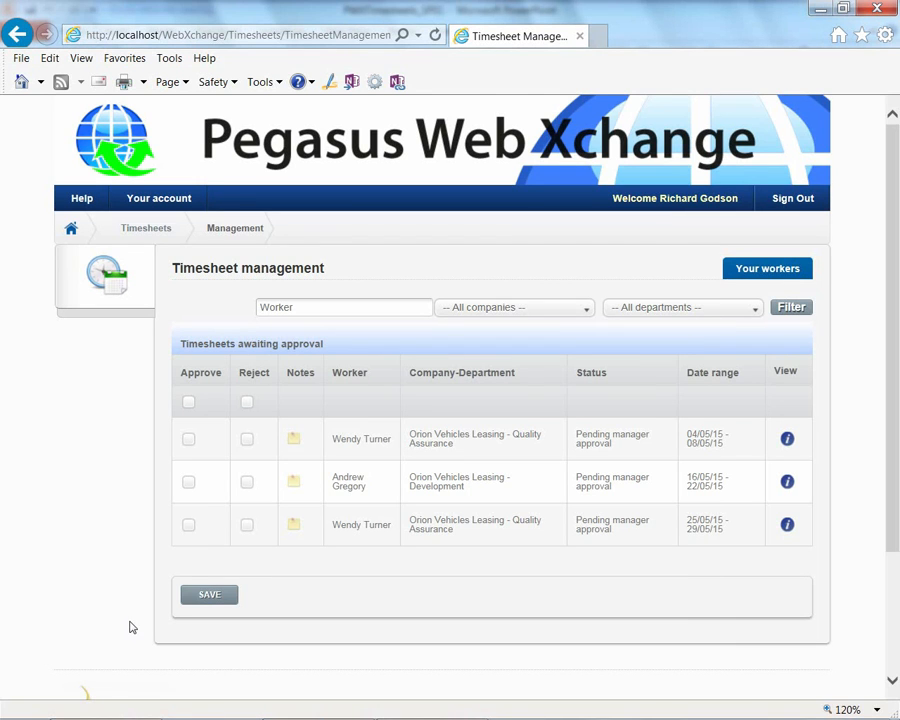
- Reject the 25/05/15 - 29/05/15 timesheet with a note dated 01/06/15 about the missing travelling time to Milton Keynes, and save the decision
{"action": "left_click", "coordinate": [249, 529]}
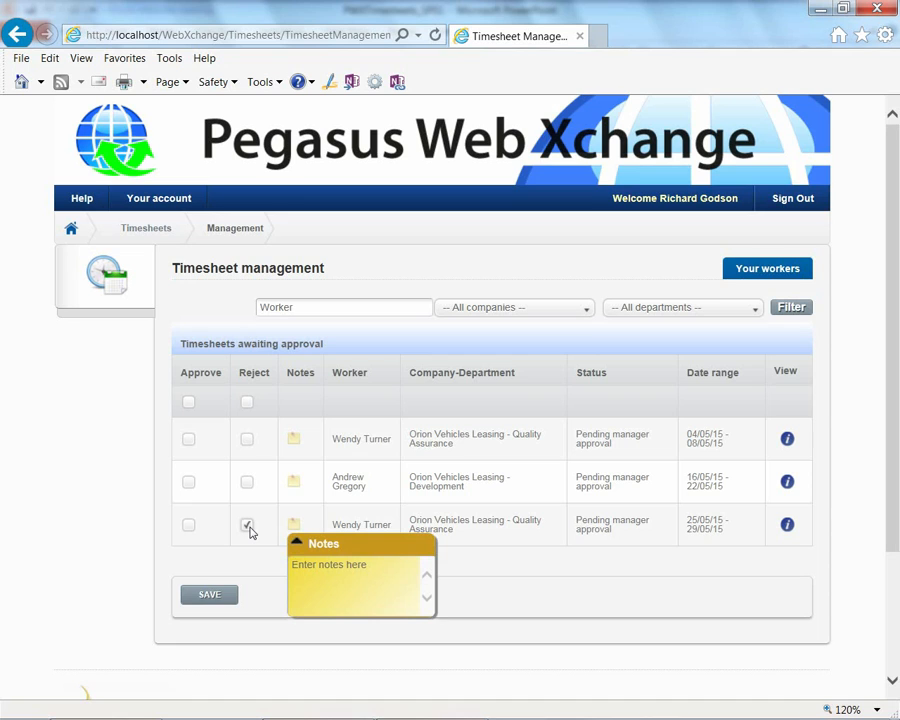
{"action": "left_click", "coordinate": [298, 566]}
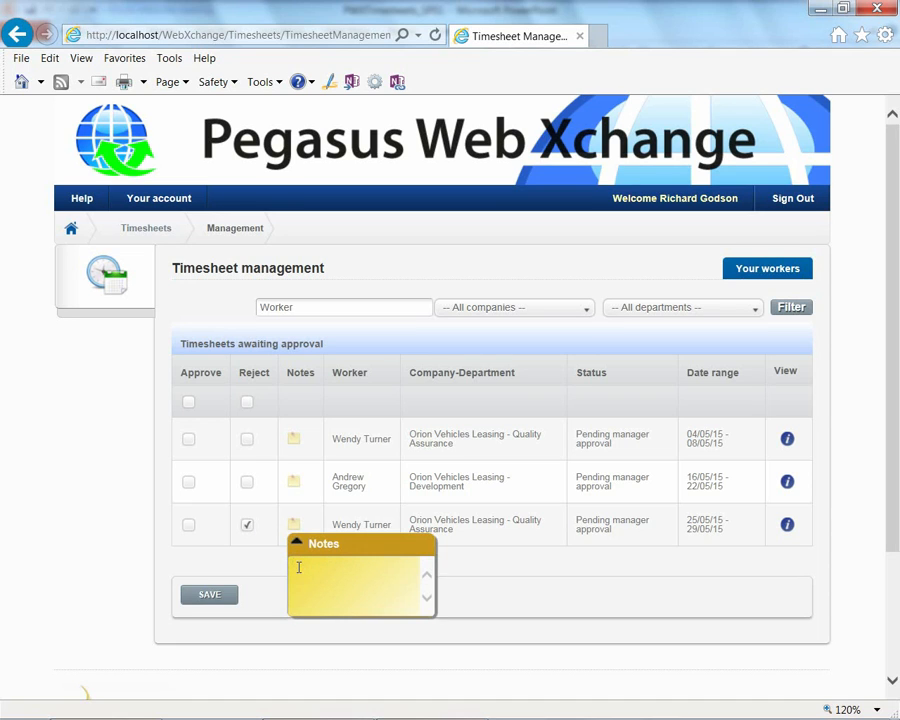
{"action": "type", "text": "01/06/15 - Wendy"}
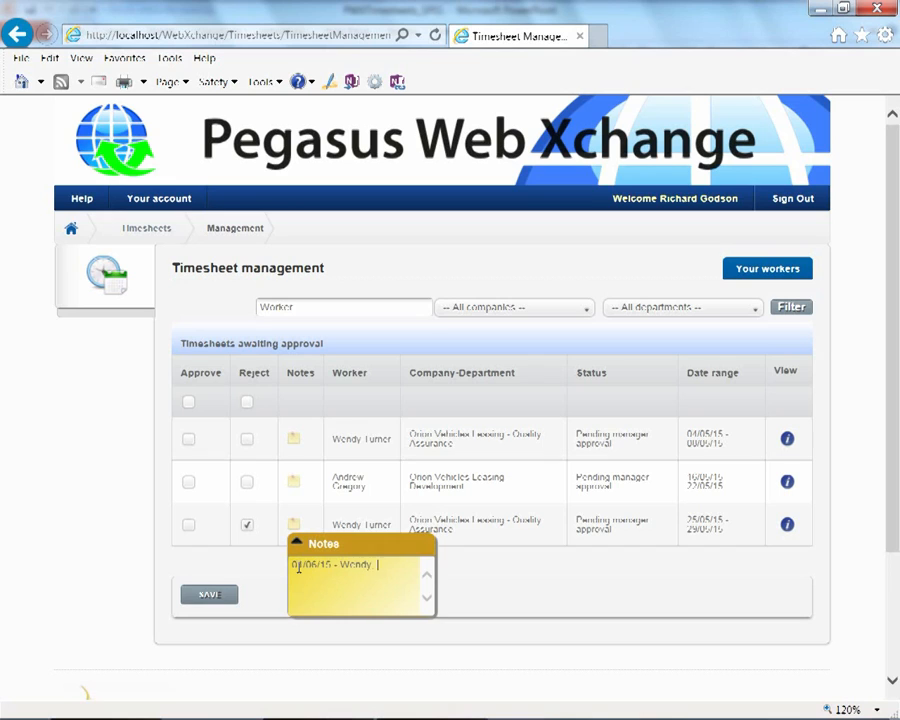
{"action": "key", "text": "BackSpace"}
{"action": "type", "text": ", you have not put in your"}
{"action": "type", "text": " travelling time to Milton "}
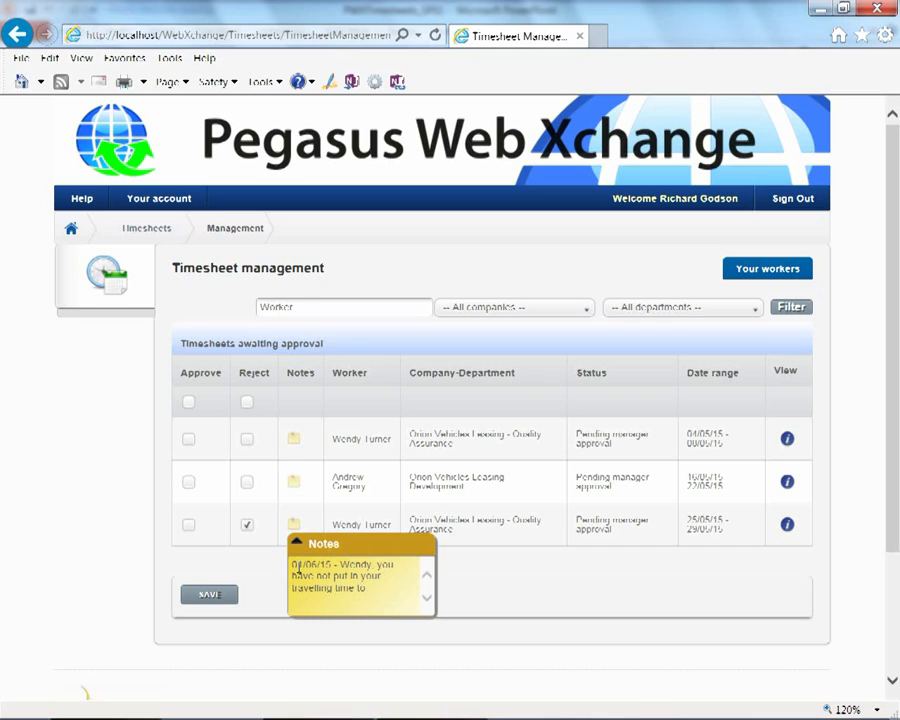
{"action": "type", "text": "Keynes"}
{"action": "type", "text": " - RG"}
{"action": "left_click", "coordinate": [297, 543]}
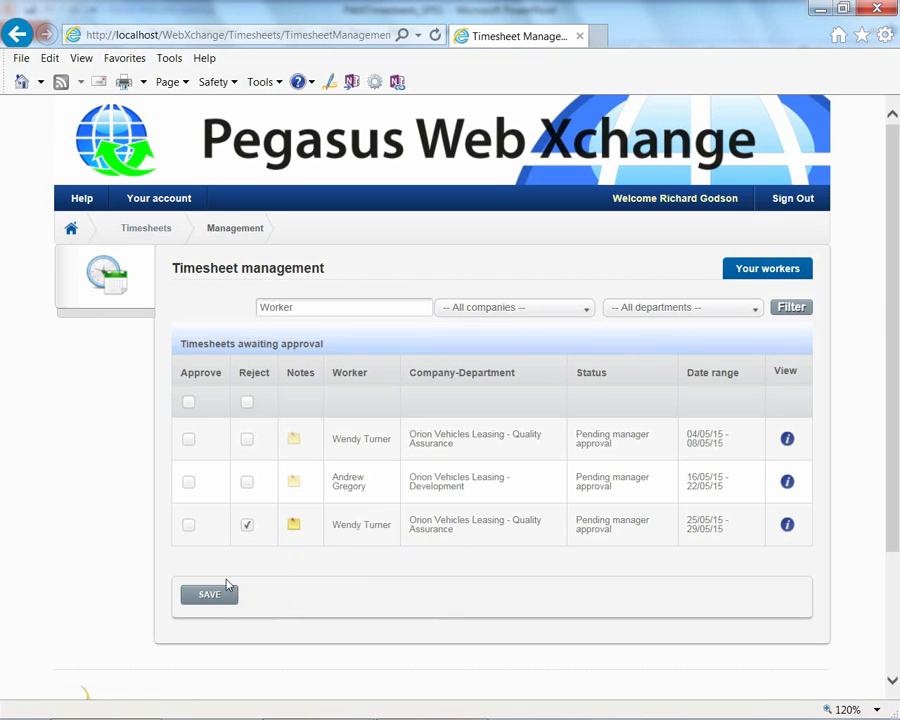
{"action": "left_click", "coordinate": [222, 596]}
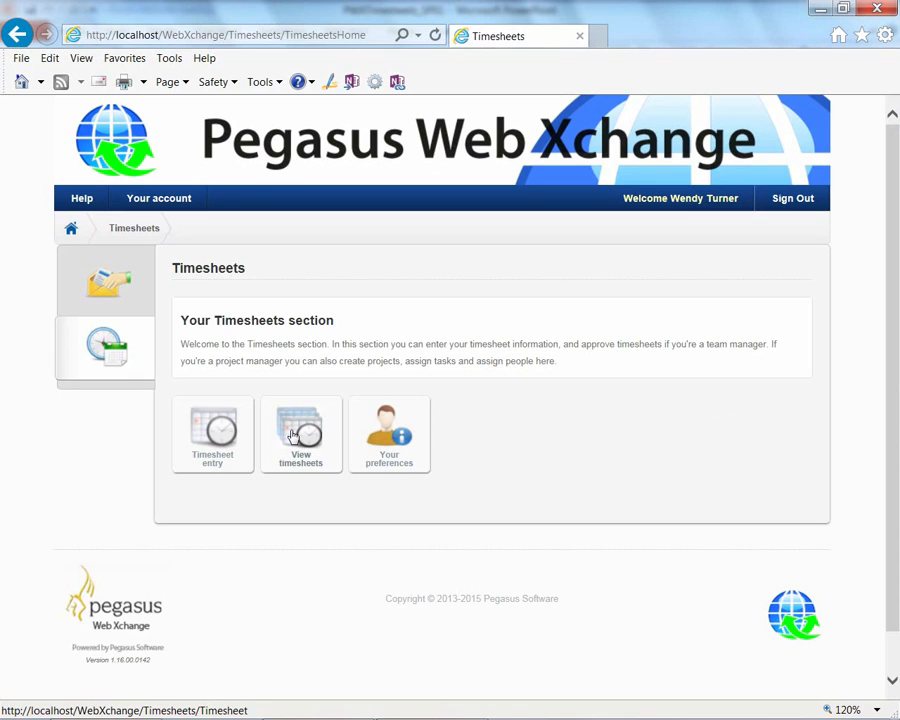
- Edit the 25/05/2015 - 29/05/2015 timesheet and add an Admin - General Admin Time - Admin - Travel activity of 2.50 hours on Thu 28/05
{"action": "left_click", "coordinate": [293, 435]}
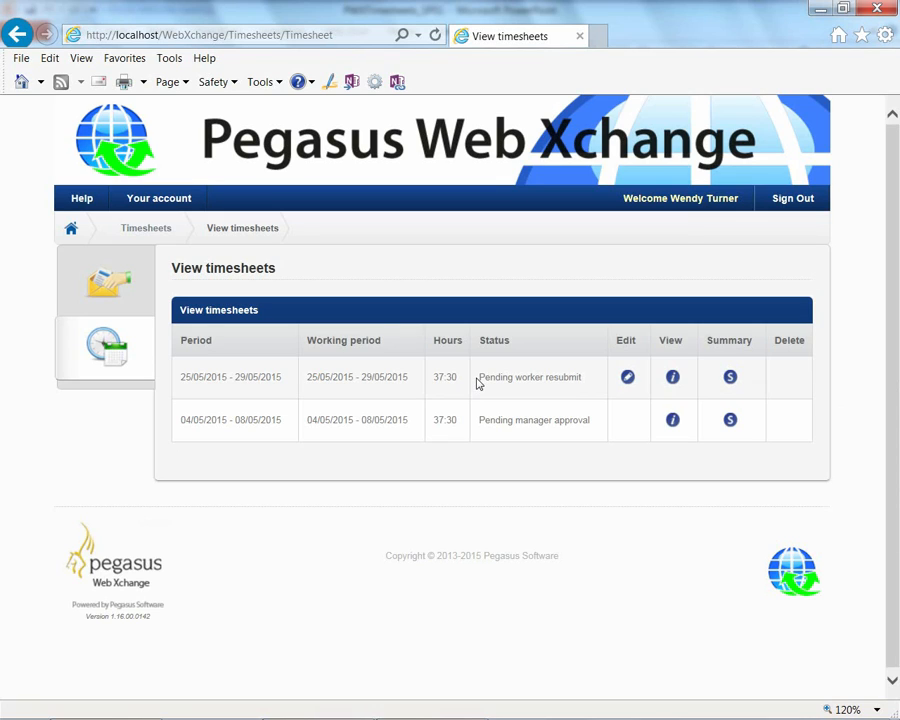
{"action": "left_click", "coordinate": [630, 379]}
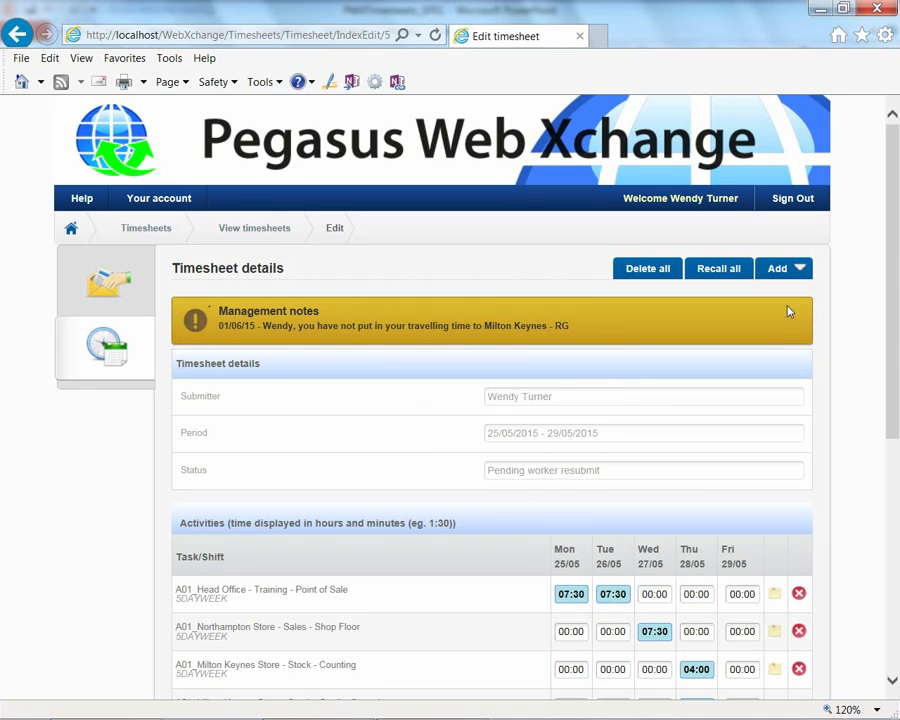
{"action": "left_click", "coordinate": [799, 270]}
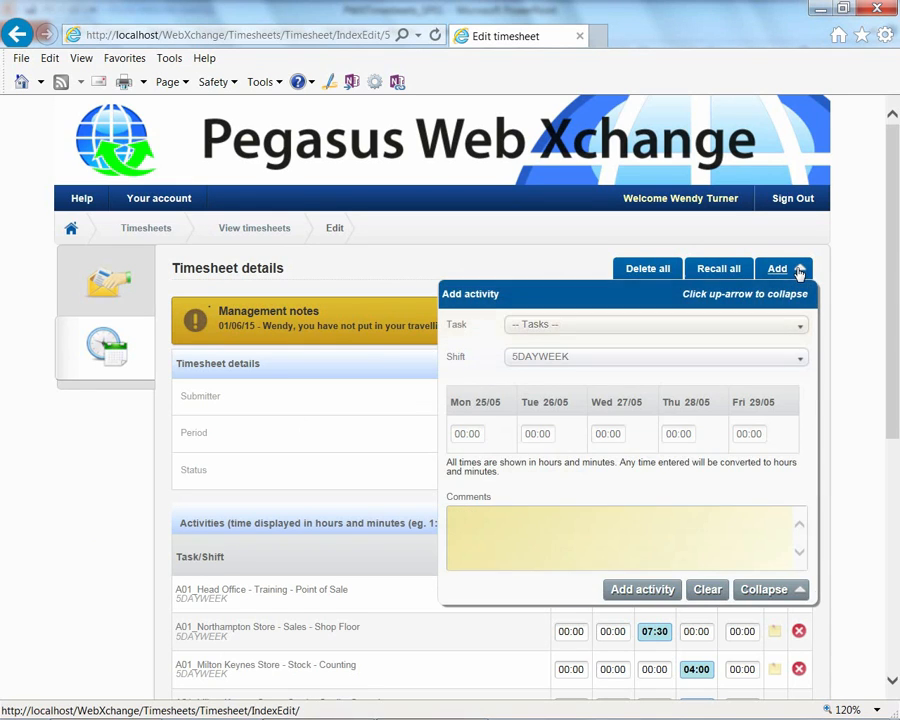
{"action": "left_click", "coordinate": [798, 326]}
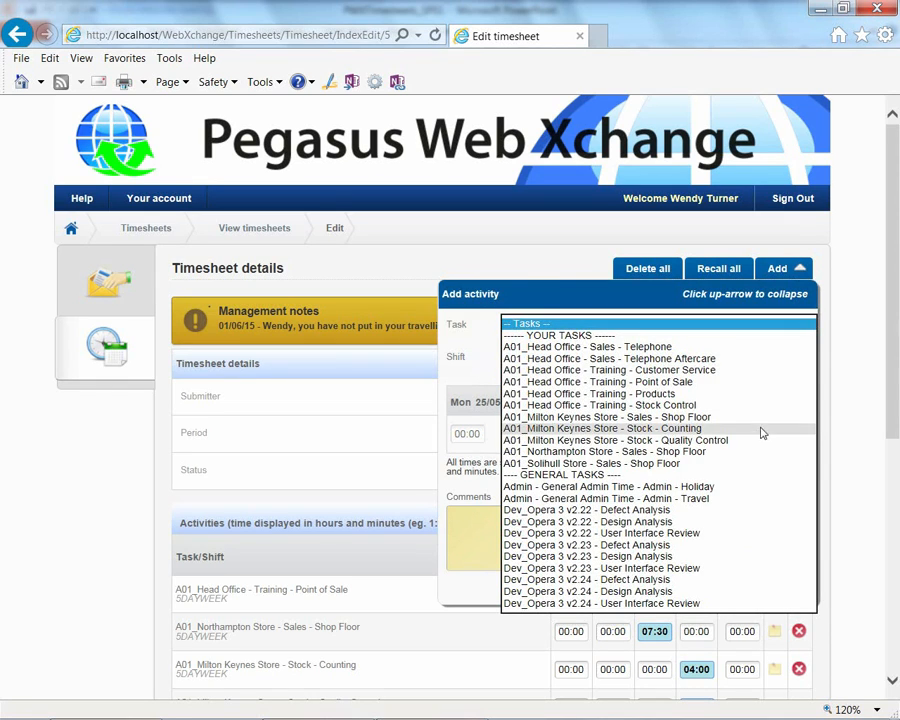
{"action": "left_click", "coordinate": [755, 503]}
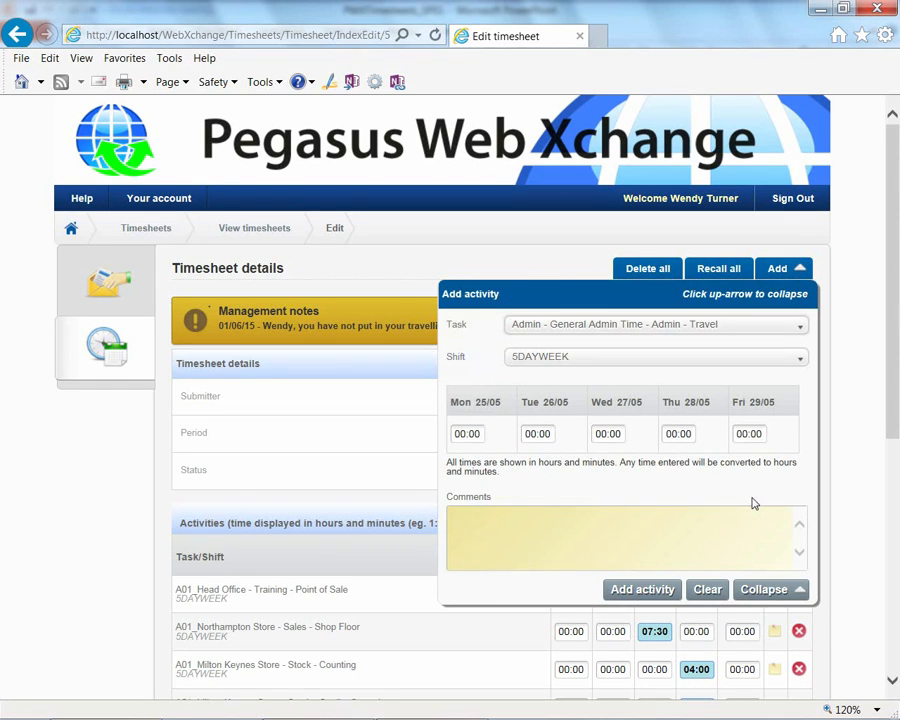
{"action": "left_click", "coordinate": [676, 433]}
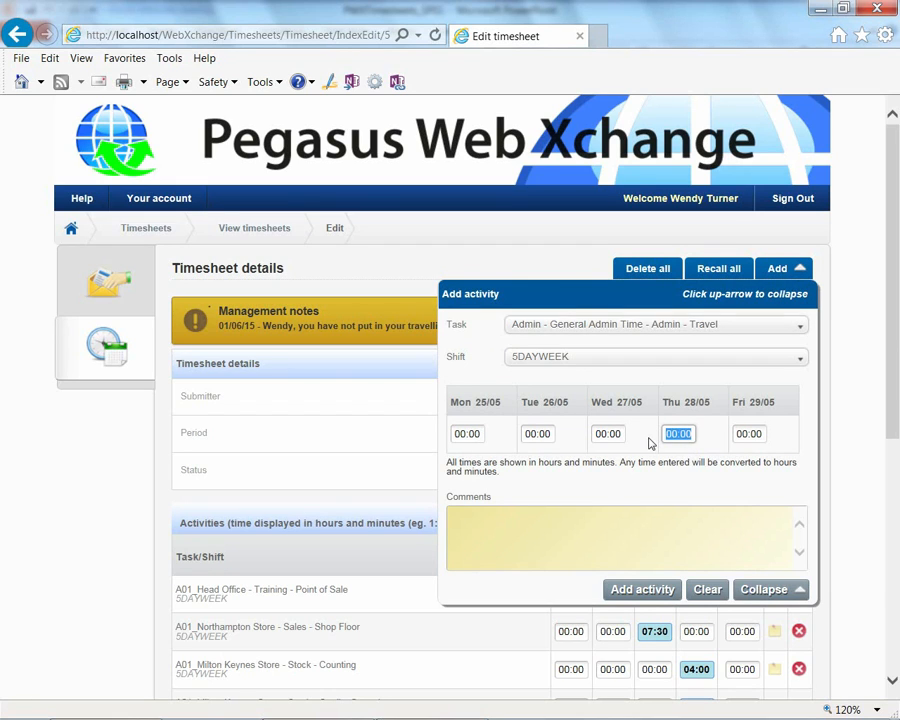
{"action": "type", "text": "2.50"}
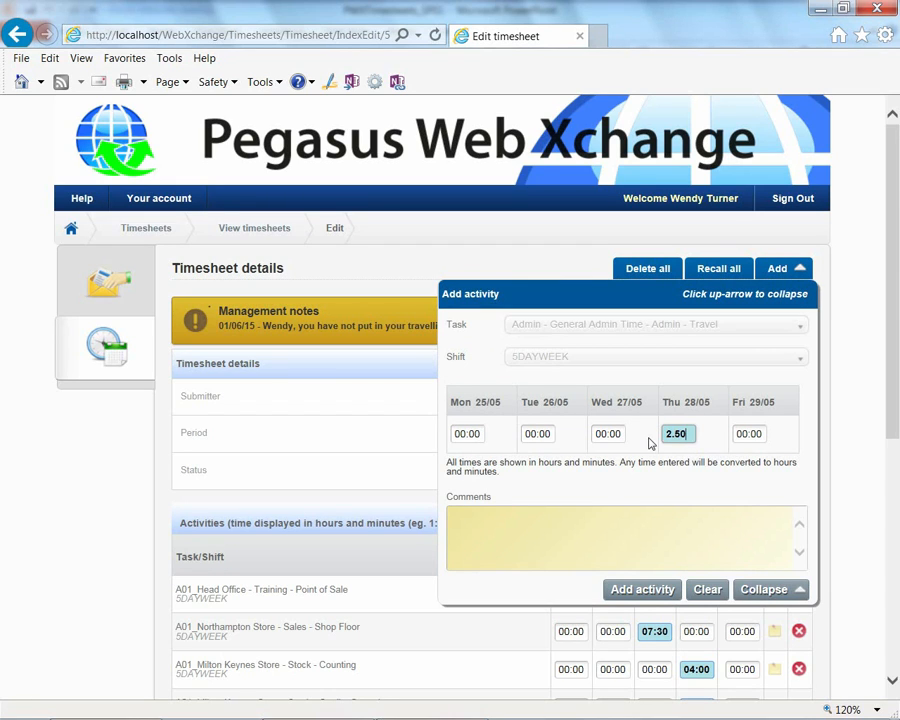
{"action": "left_click", "coordinate": [648, 588]}
{"action": "left_click", "coordinate": [777, 590]}
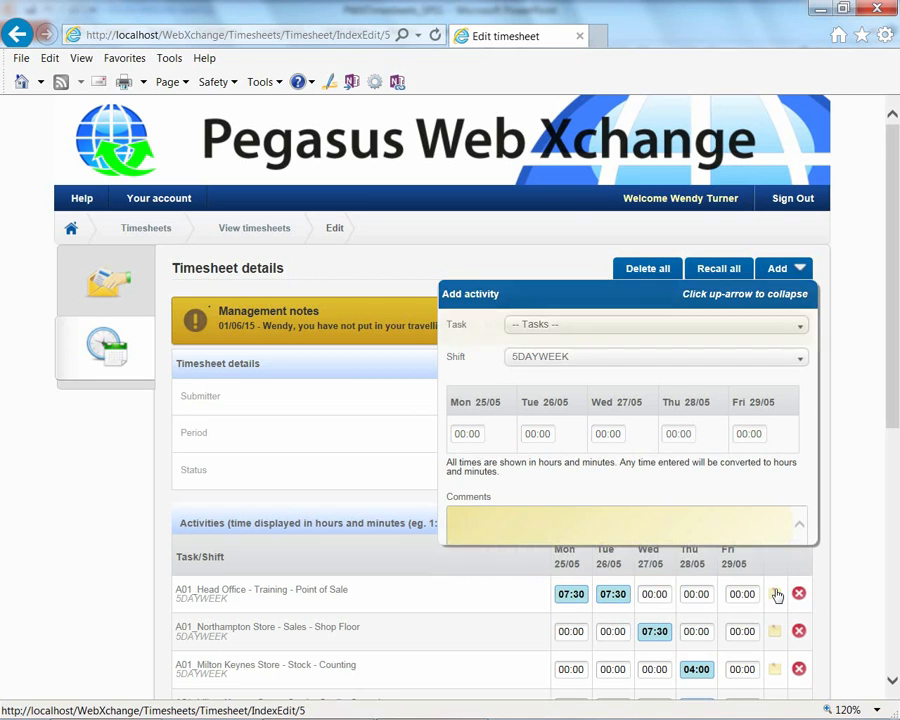
- Add a comment dated 01/06/15 to the Admin - Travel activity thanking the manager and saying it is corrected now, and submit the timesheet
{"action": "left_click_drag", "start_coordinate": [889, 416], "coordinate": [897, 577]}
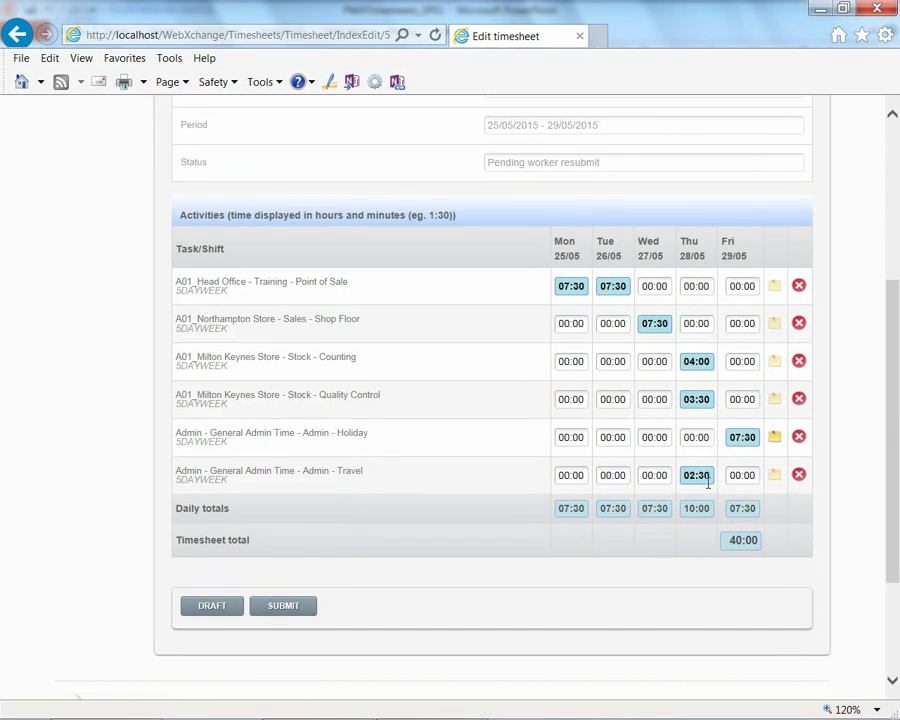
{"action": "left_click", "coordinate": [778, 478]}
{"action": "left_click", "coordinate": [751, 512]}
{"action": "type", "text": "01/06/15 - "}
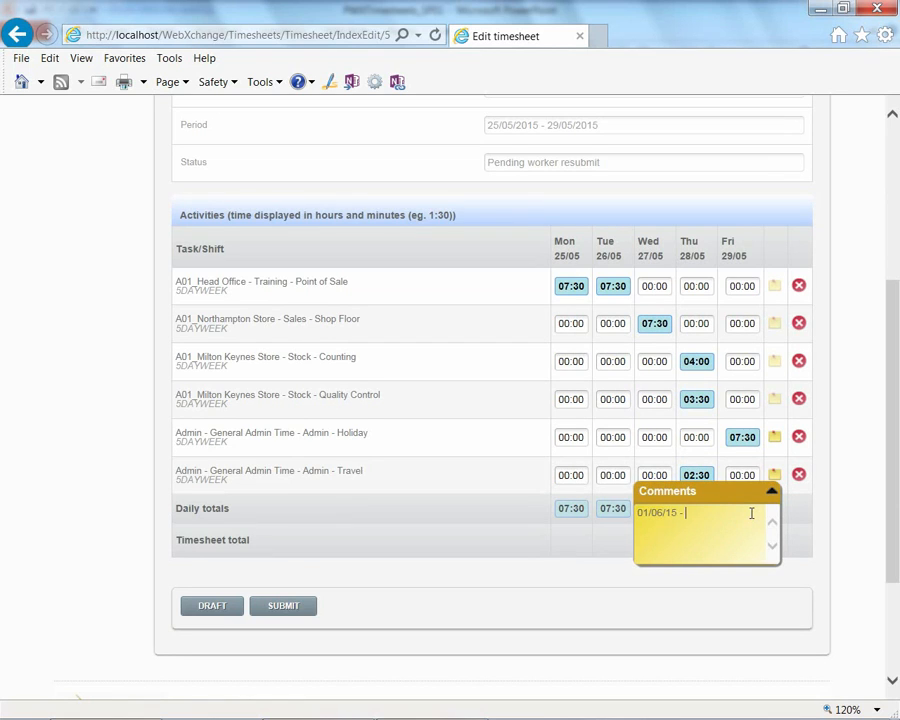
{"action": "type", "text": "Thanks Richard, I forgot that, "}
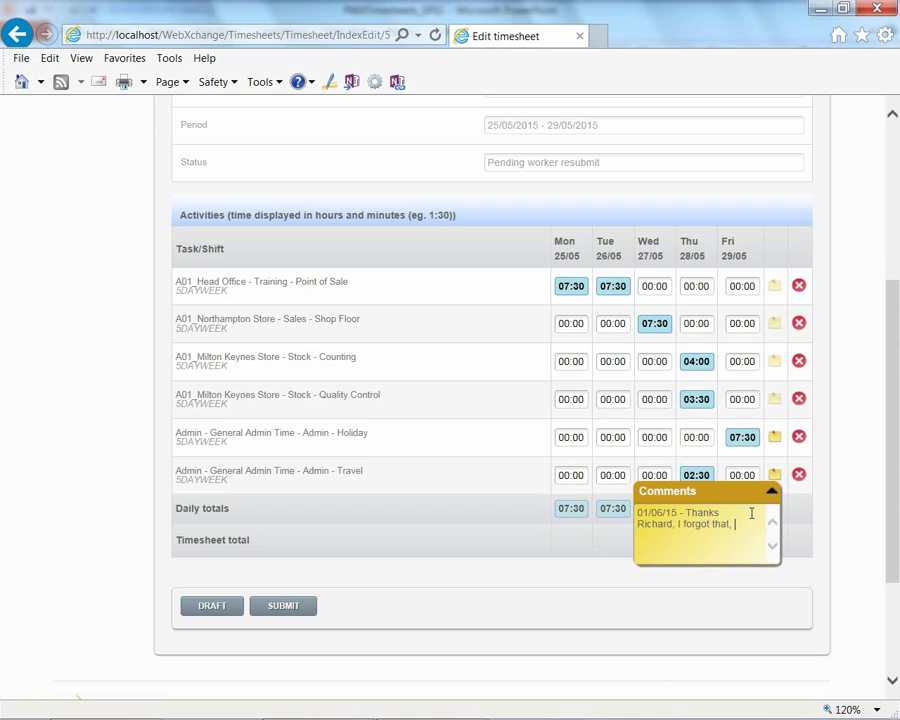
{"action": "type", "text": "corrected now"}
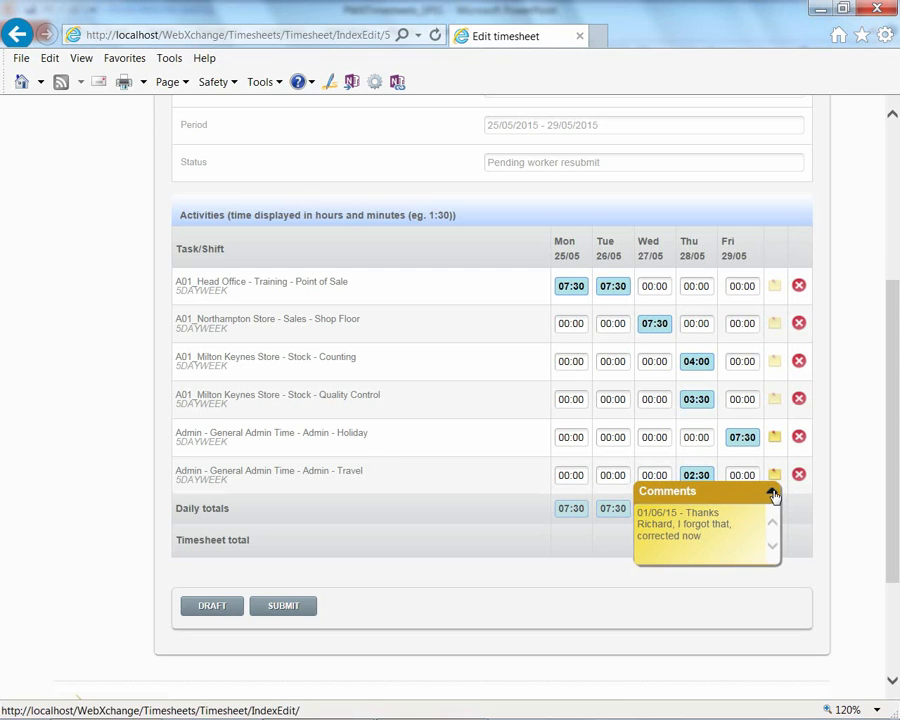
{"action": "left_click", "coordinate": [771, 491]}
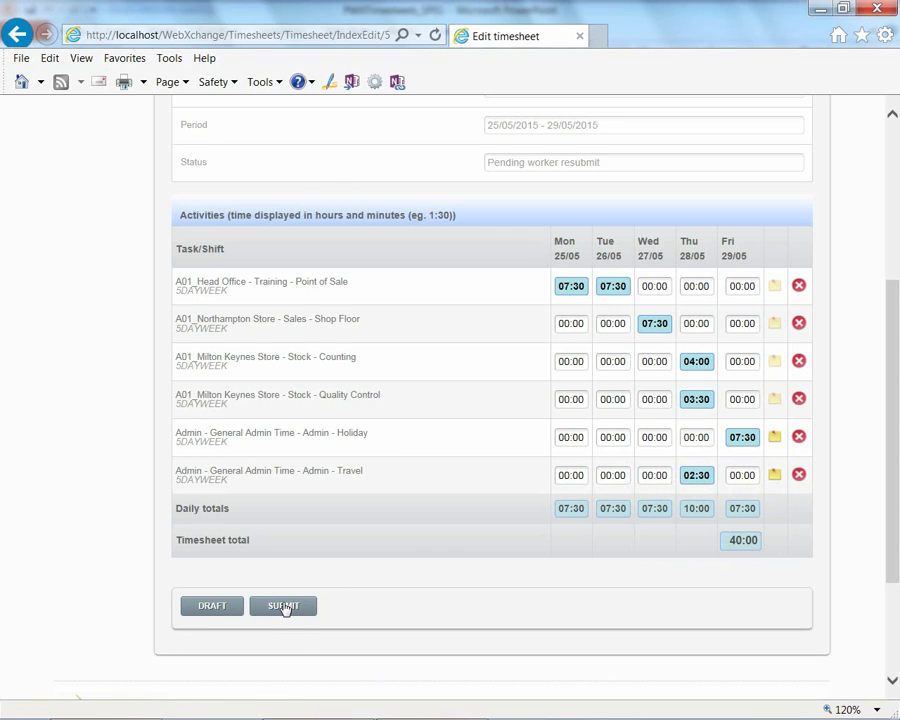
{"action": "left_click", "coordinate": [283, 606]}
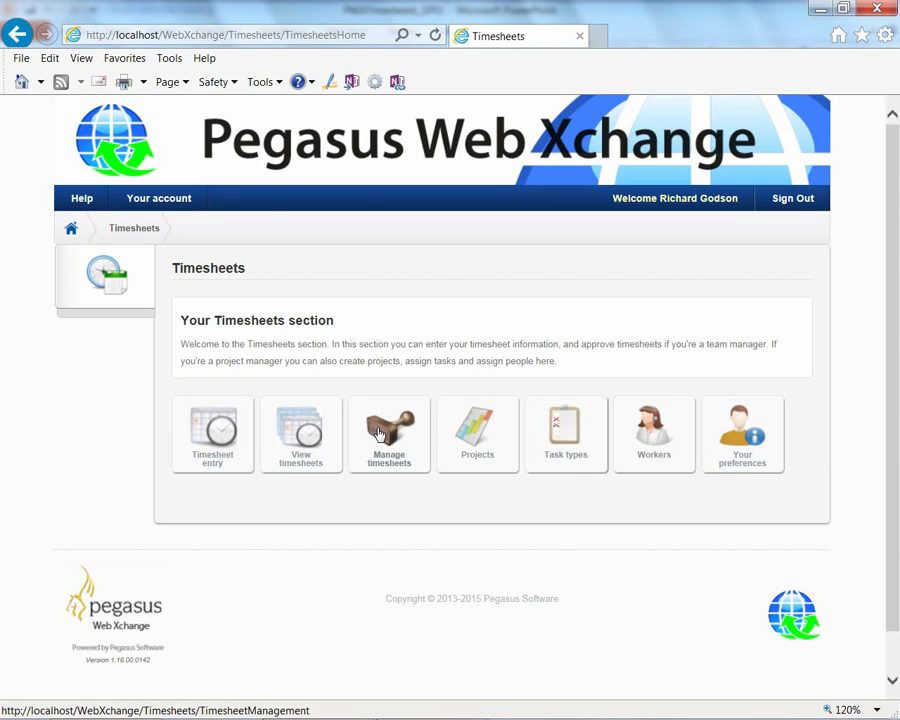
- As manager, review the resubmitted 25/05/15 - 29/05/15 timesheet and its Admin - Travel comment, then close its details
{"action": "left_click", "coordinate": [380, 432]}
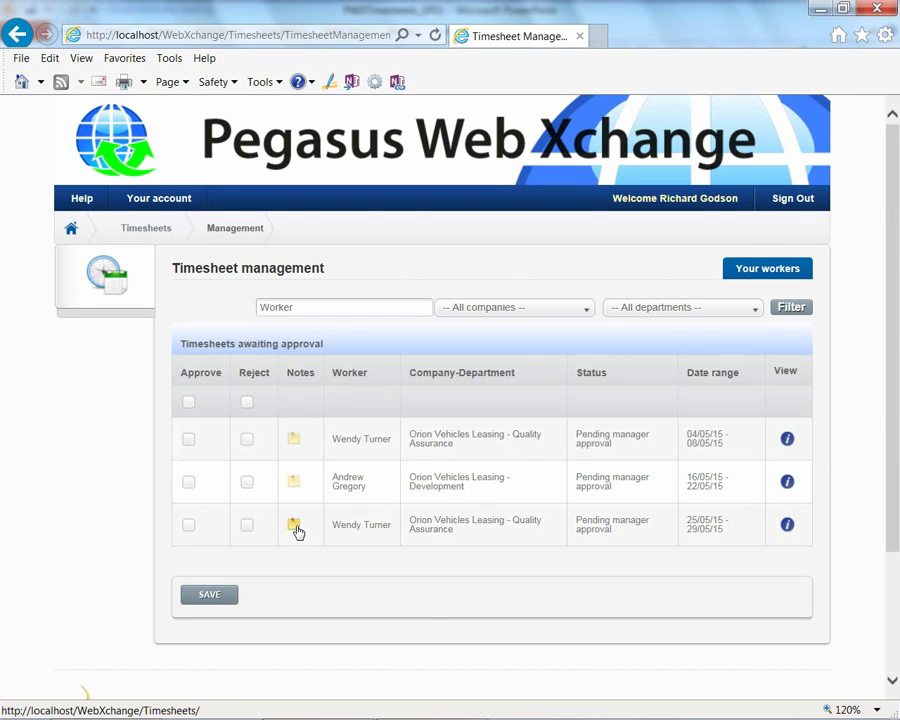
{"action": "mouse_move", "coordinate": [297, 531]}
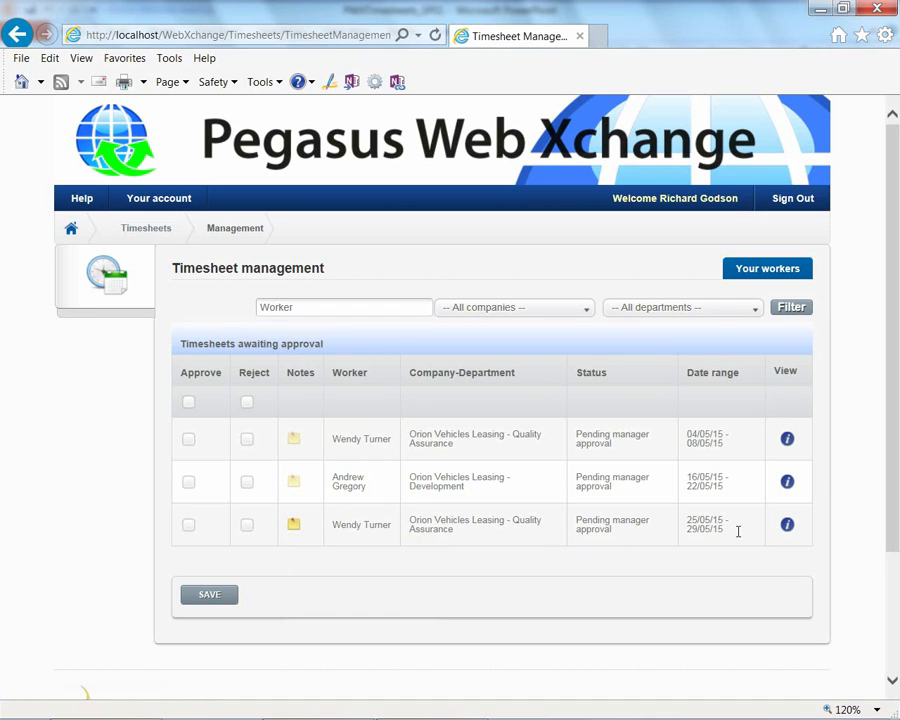
{"action": "left_click", "coordinate": [786, 525]}
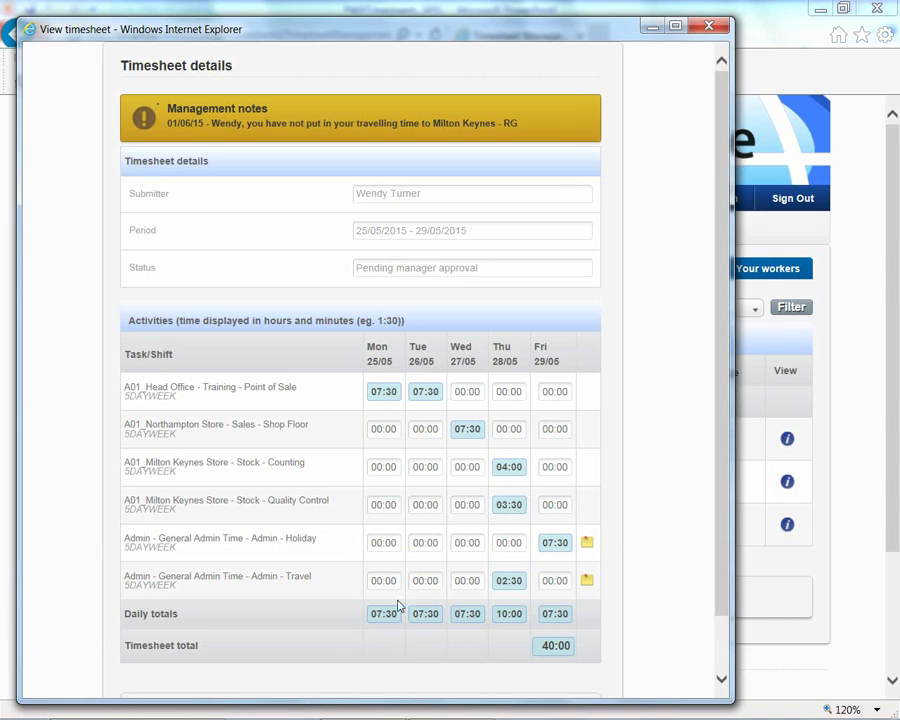
{"action": "left_click", "coordinate": [586, 582]}
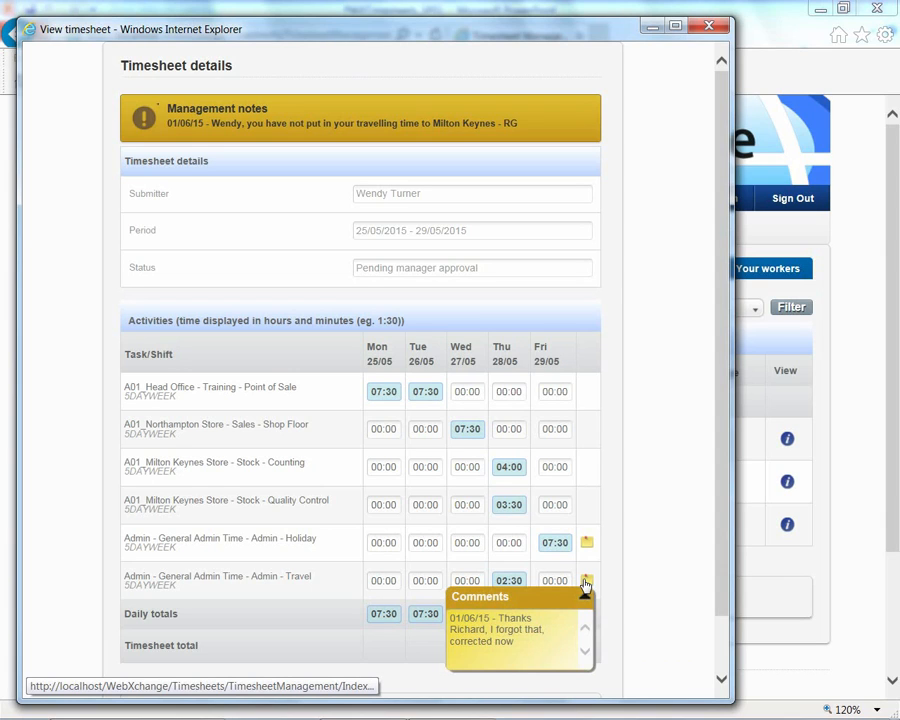
{"action": "scroll", "coordinate": [705, 450], "scroll_direction": "down", "scroll_amount": 2}
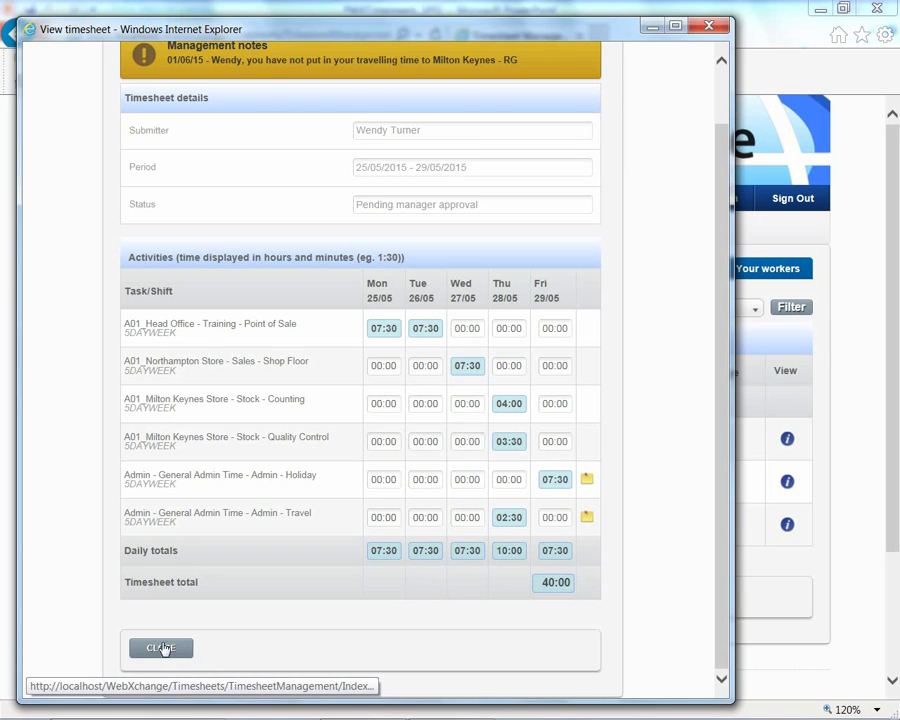
{"action": "left_click", "coordinate": [163, 648]}
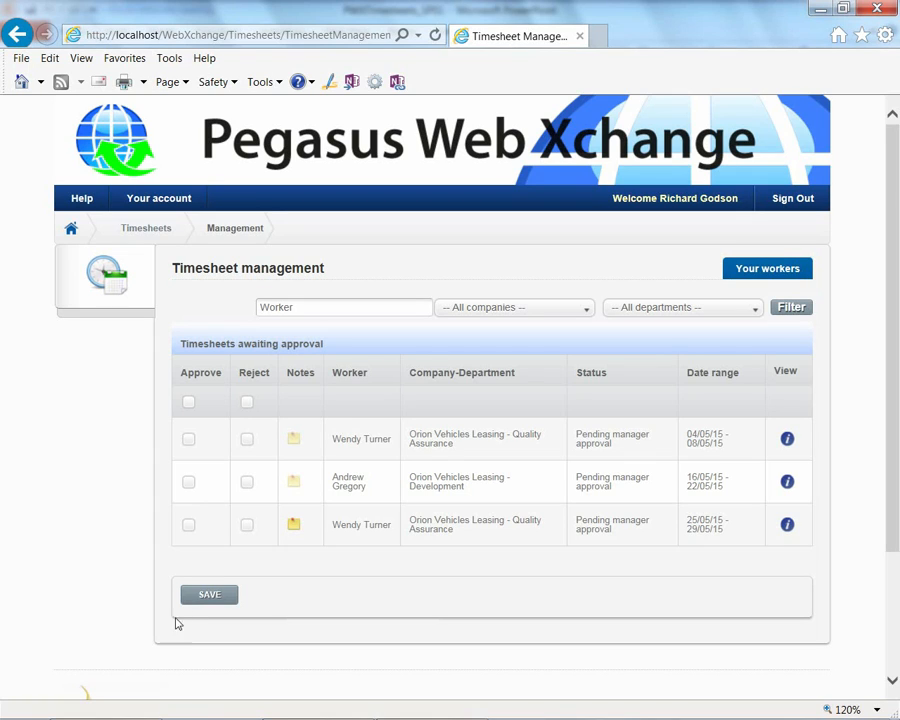
- Approve the 25/05/15 - 29/05/15 timesheet and save the decision, then open the timesheet list as the worker
{"action": "left_click", "coordinate": [189, 525]}
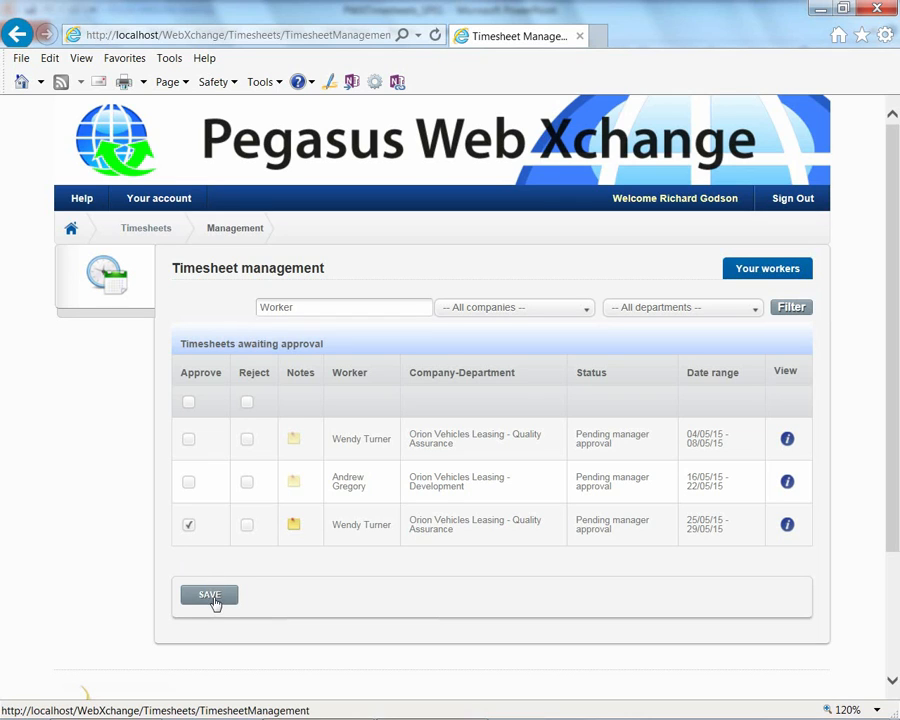
{"action": "left_click", "coordinate": [211, 596]}
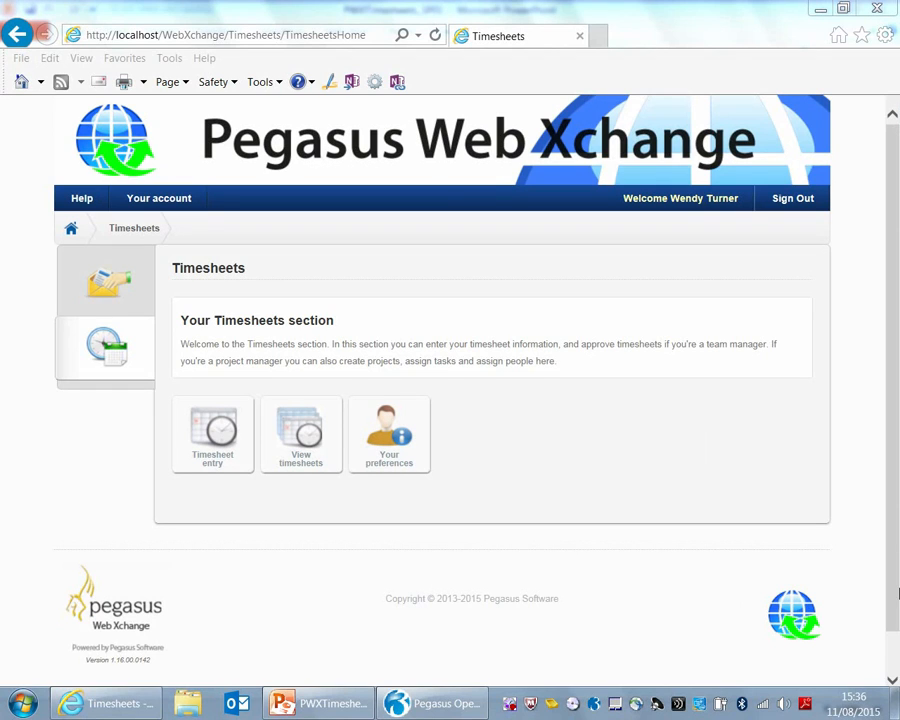
{"action": "left_click", "coordinate": [307, 434]}
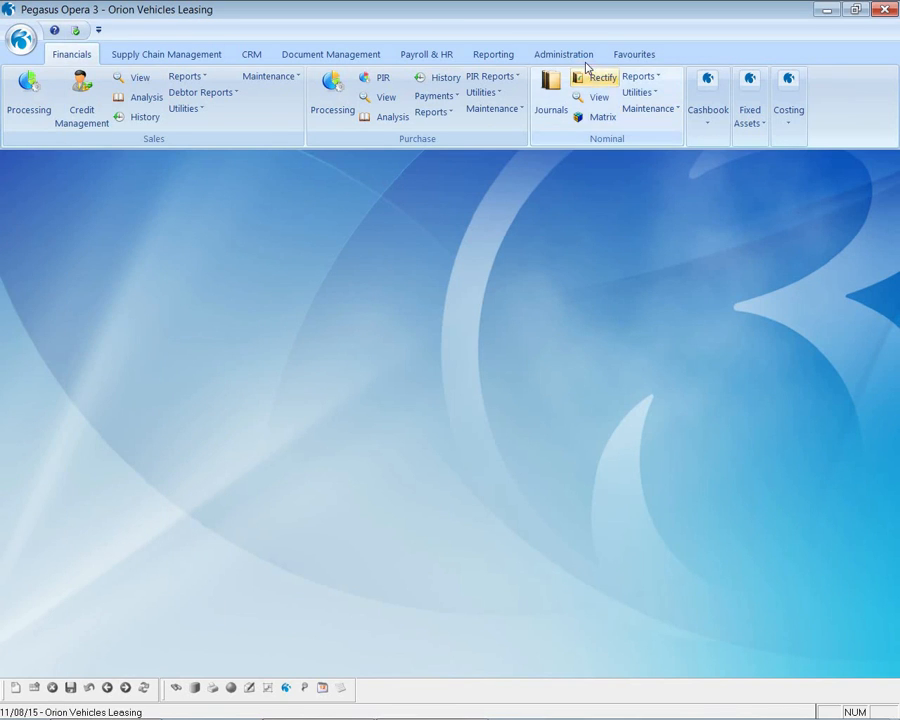
- In Pegasus Opera 3, open the PWX Centre and examine the data waiting to import, overall and for the company
{"action": "left_click", "coordinate": [580, 55]}
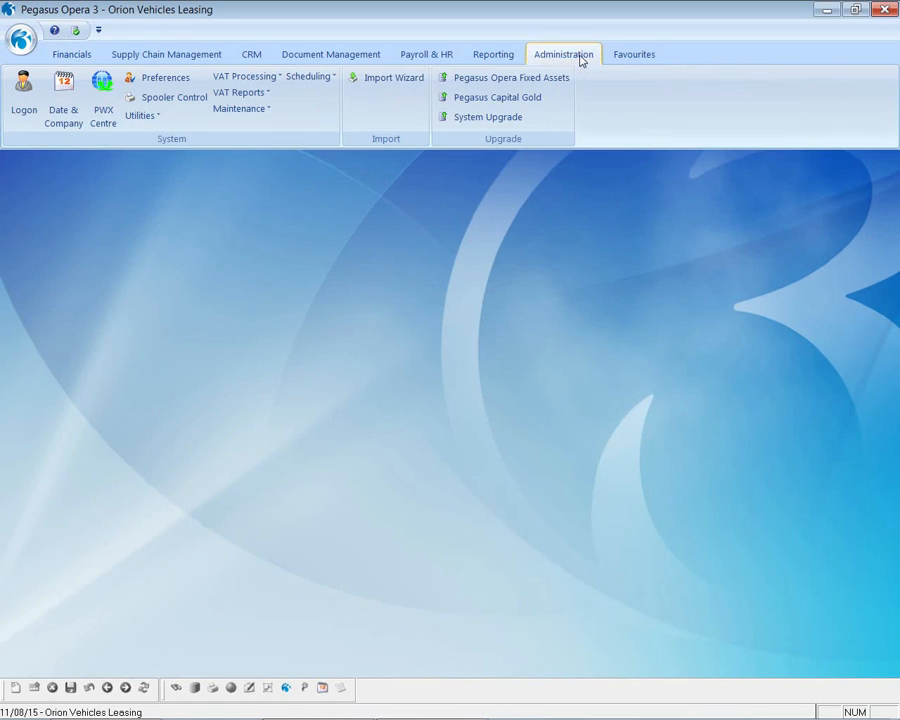
{"action": "left_click", "coordinate": [104, 97]}
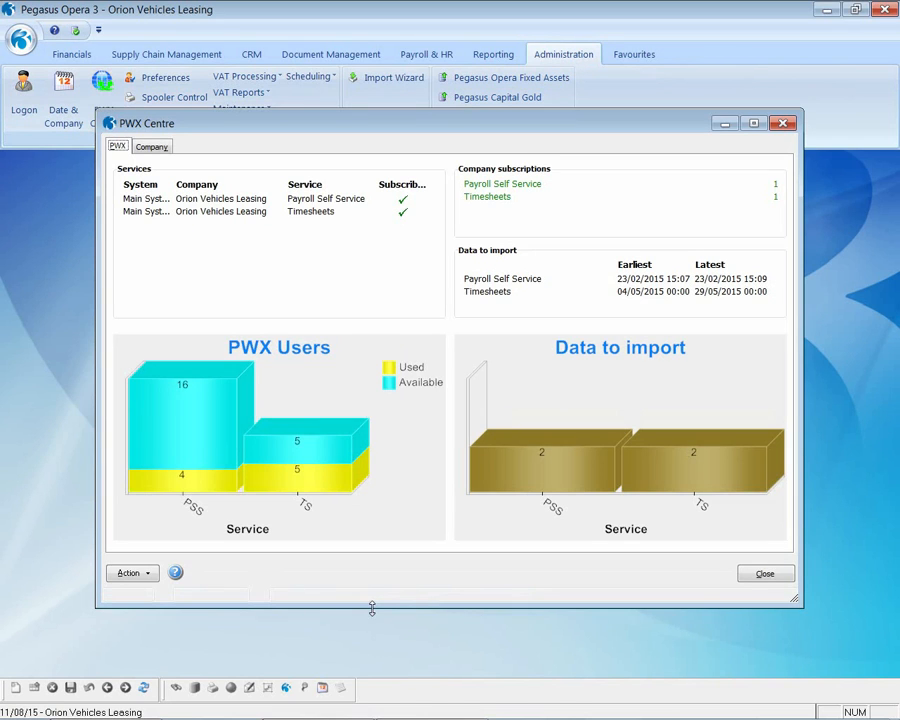
{"action": "mouse_move", "coordinate": [676, 480]}
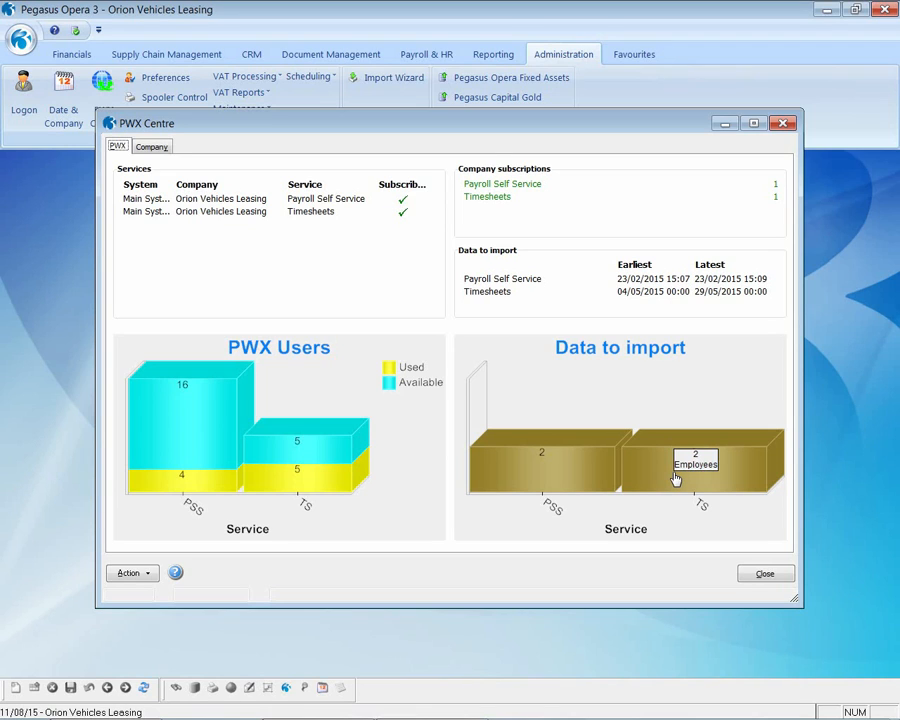
{"action": "left_click", "coordinate": [154, 146]}
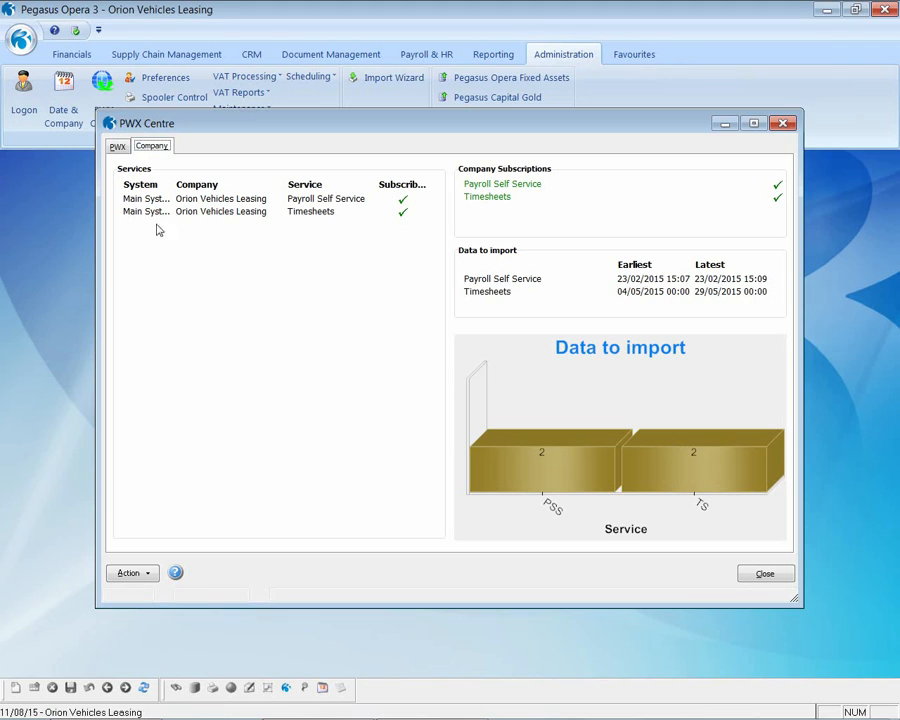
- Start the timesheet import for the Monthly group, accepting the date to 11/08/2015, all listed employees and departments BA to TEST
{"action": "left_click", "coordinate": [142, 574]}
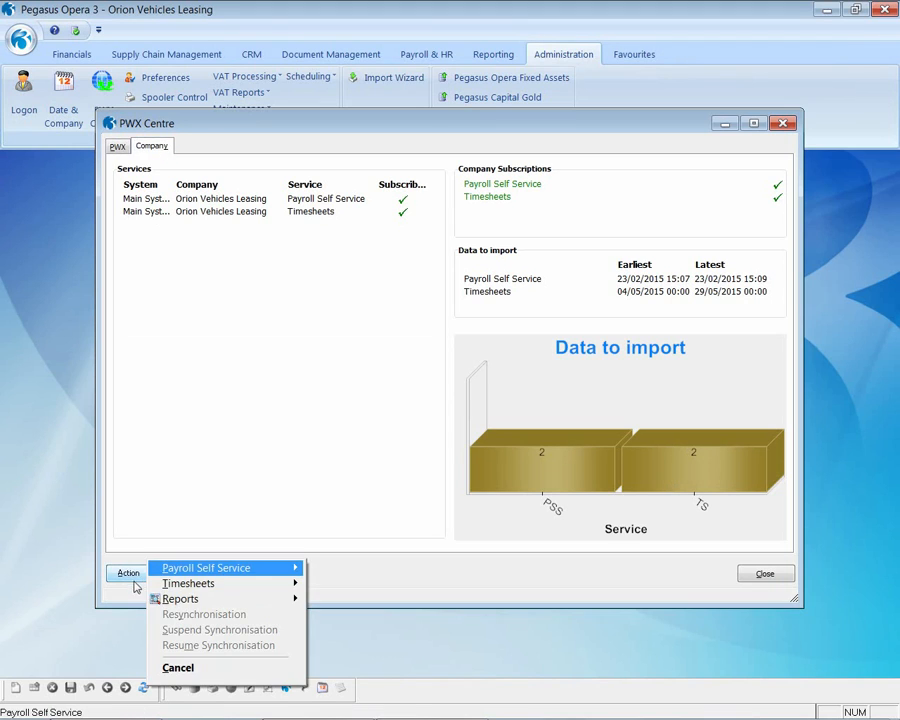
{"action": "mouse_move", "coordinate": [165, 600]}
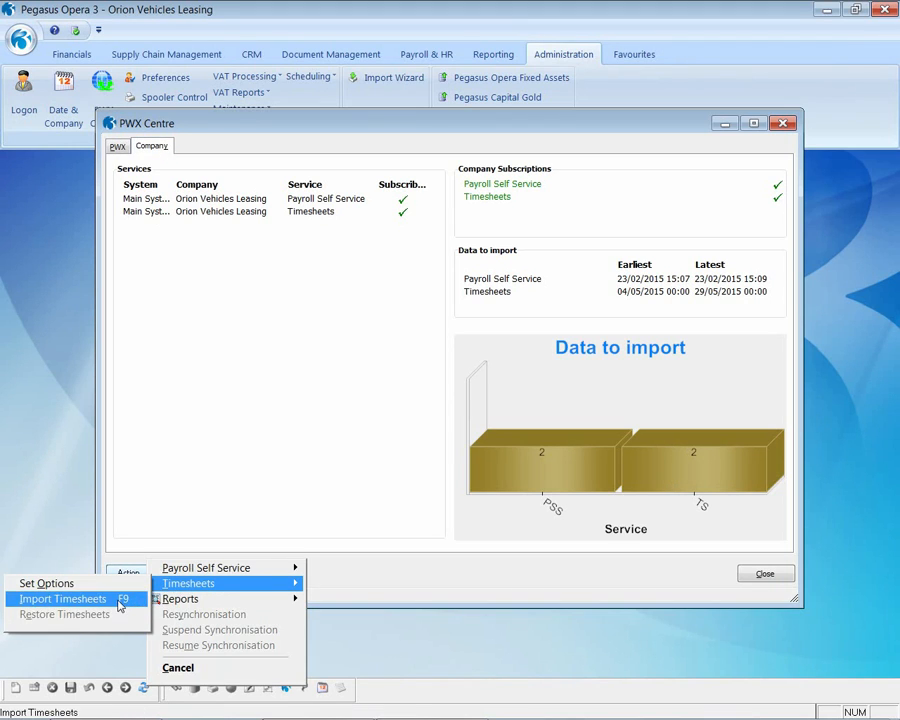
{"action": "left_click", "coordinate": [122, 597]}
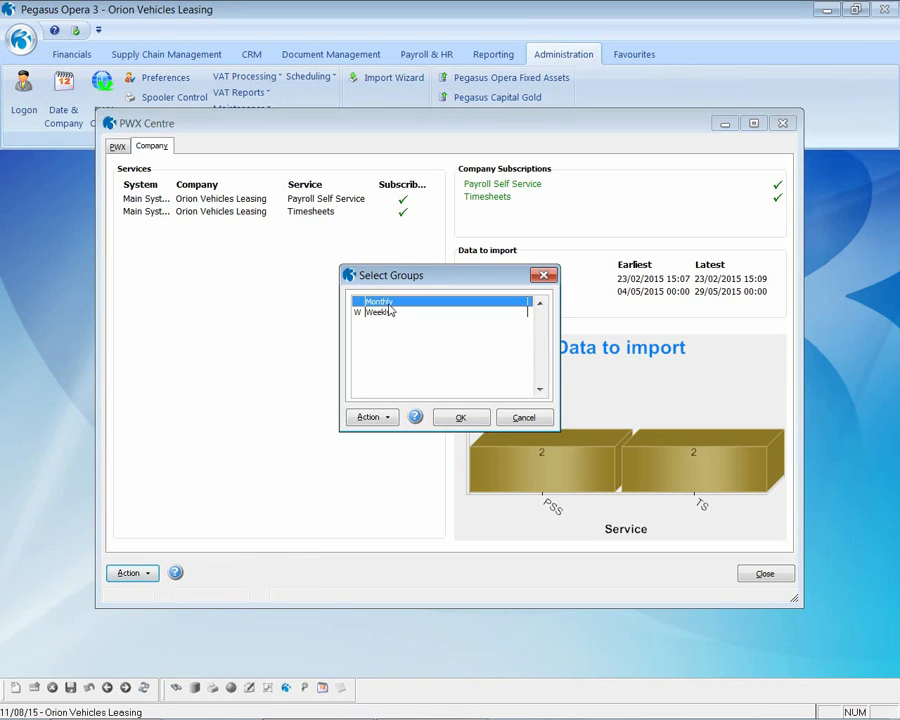
{"action": "left_click", "coordinate": [460, 418]}
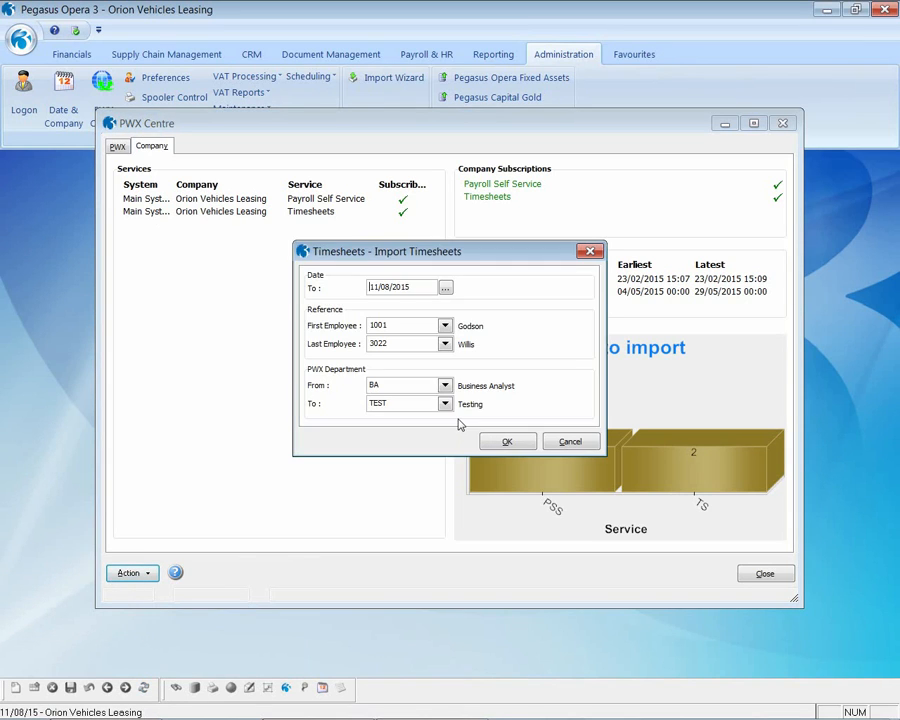
{"action": "left_click", "coordinate": [512, 442]}
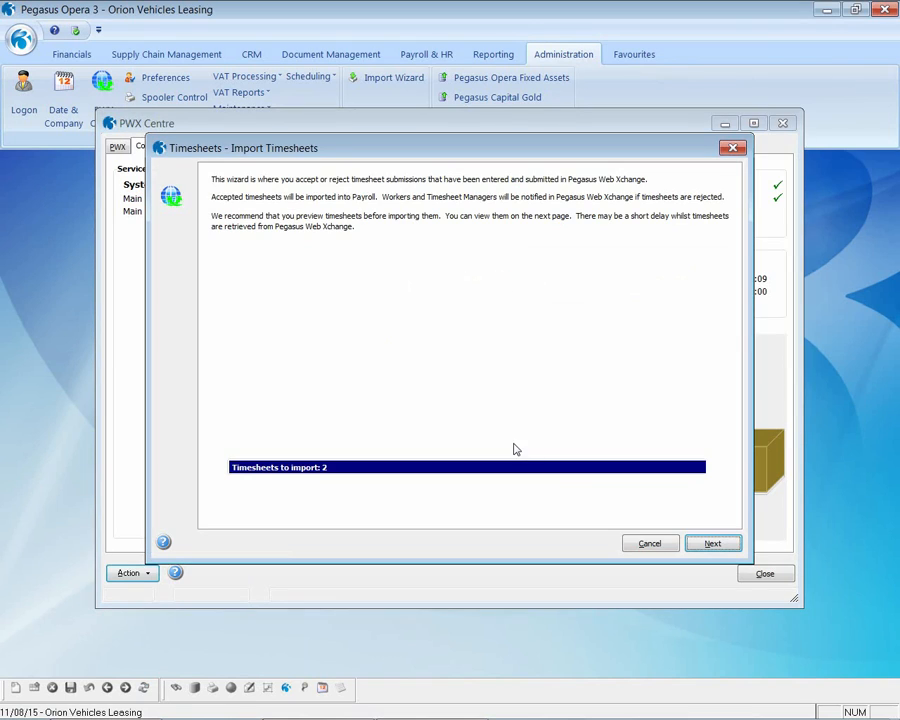
- Preview the timesheets about to be imported by publishing the report to the screen
{"action": "left_click", "coordinate": [703, 545]}
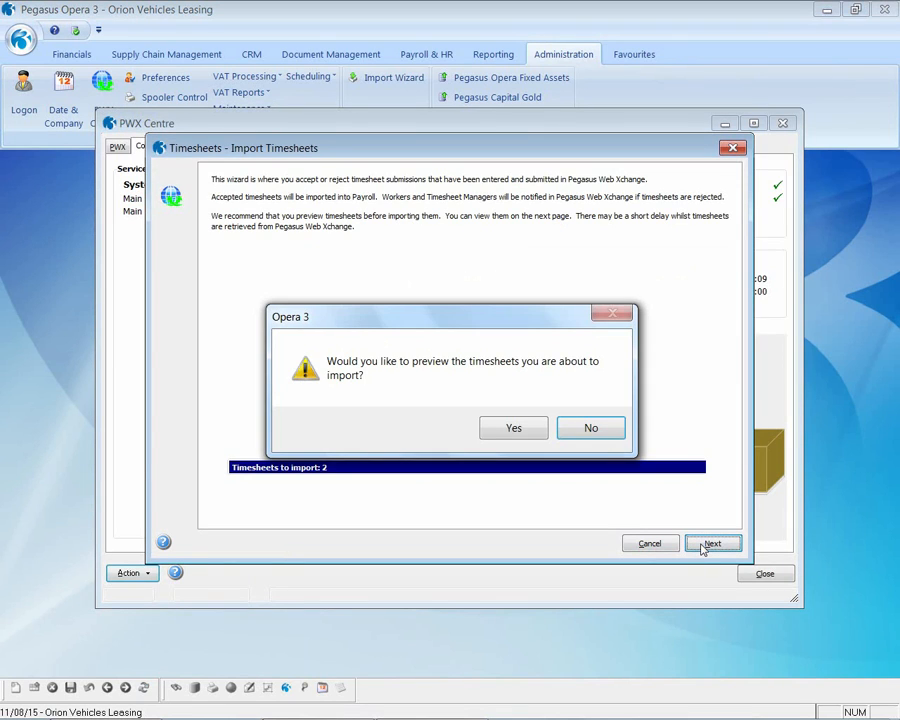
{"action": "left_click", "coordinate": [518, 434]}
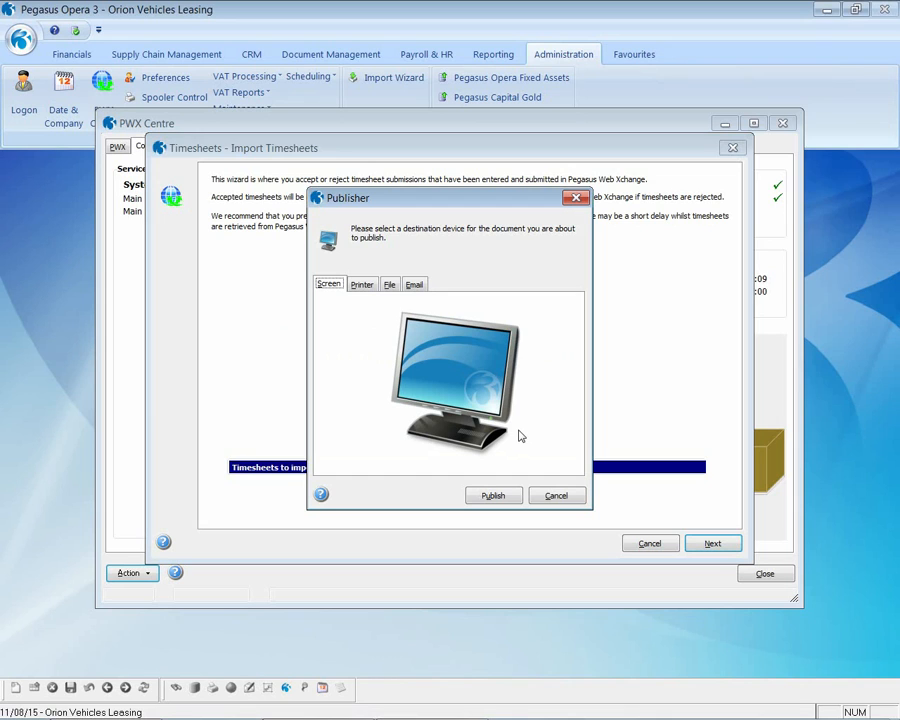
{"action": "left_click", "coordinate": [501, 497]}
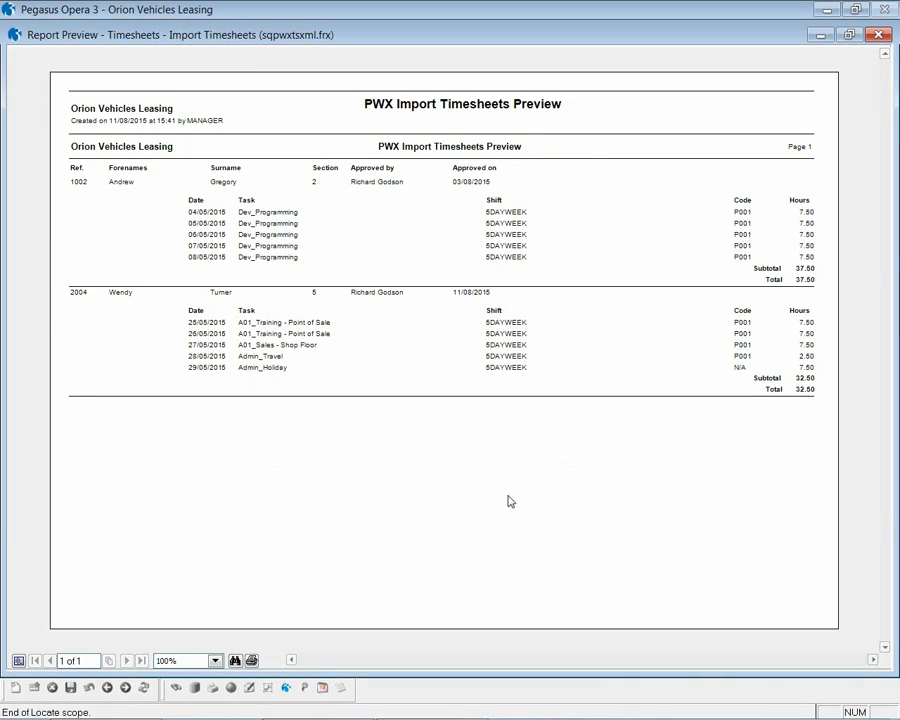
- Close the import preview, examine the timesheet details and summary for the Development employee, and return to the authorisation list
{"action": "left_click", "coordinate": [879, 35]}
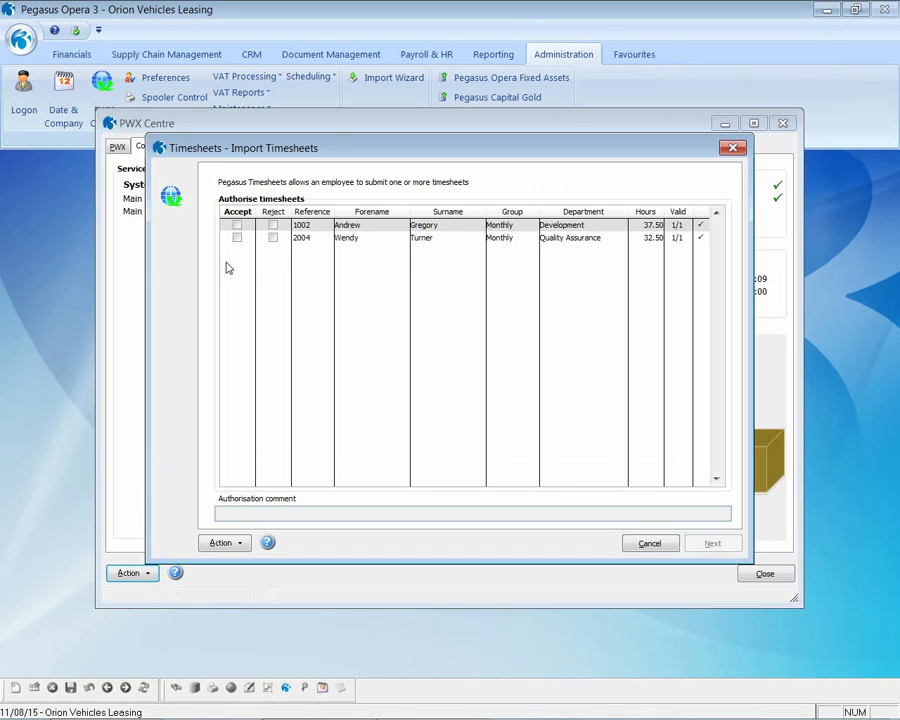
{"action": "left_click", "coordinate": [224, 543]}
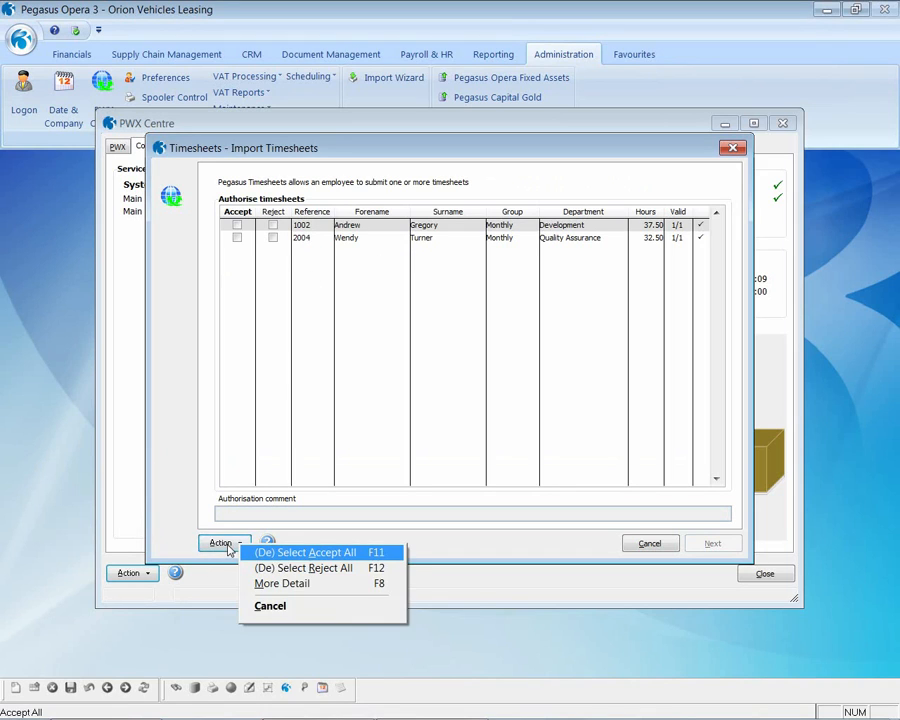
{"action": "left_click", "coordinate": [270, 584]}
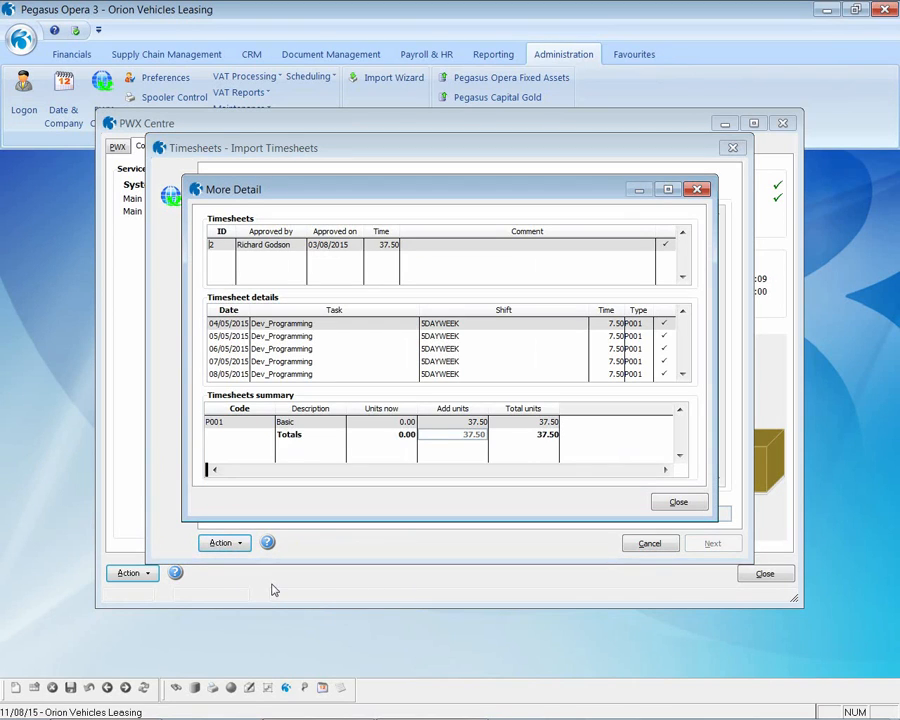
{"action": "left_click", "coordinate": [676, 503]}
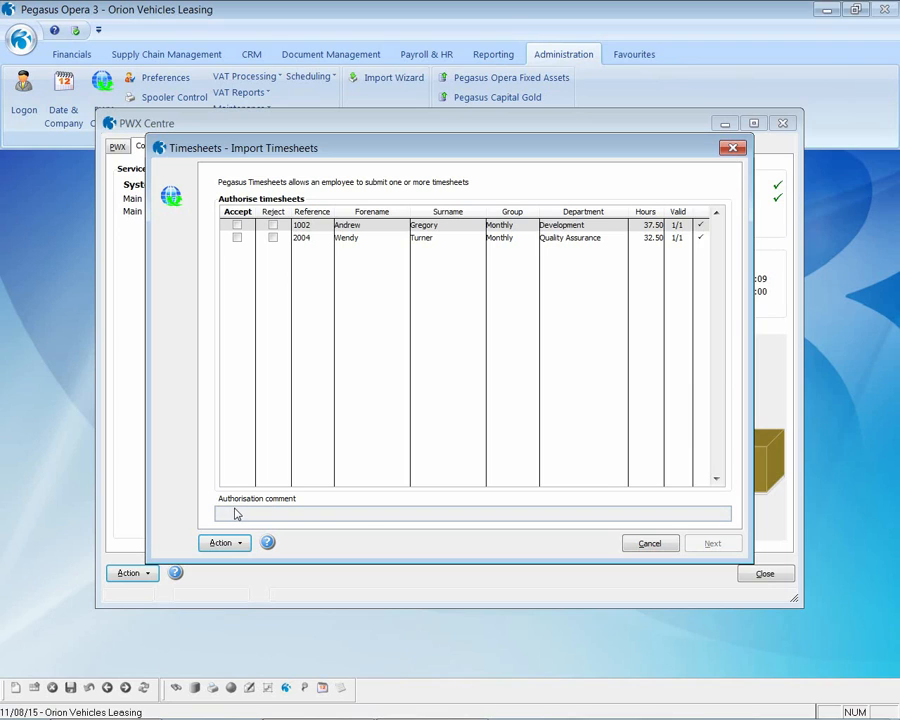
- Accept the Quality Assurance employee's timesheet and import it, confirming the import
{"action": "left_click", "coordinate": [237, 239]}
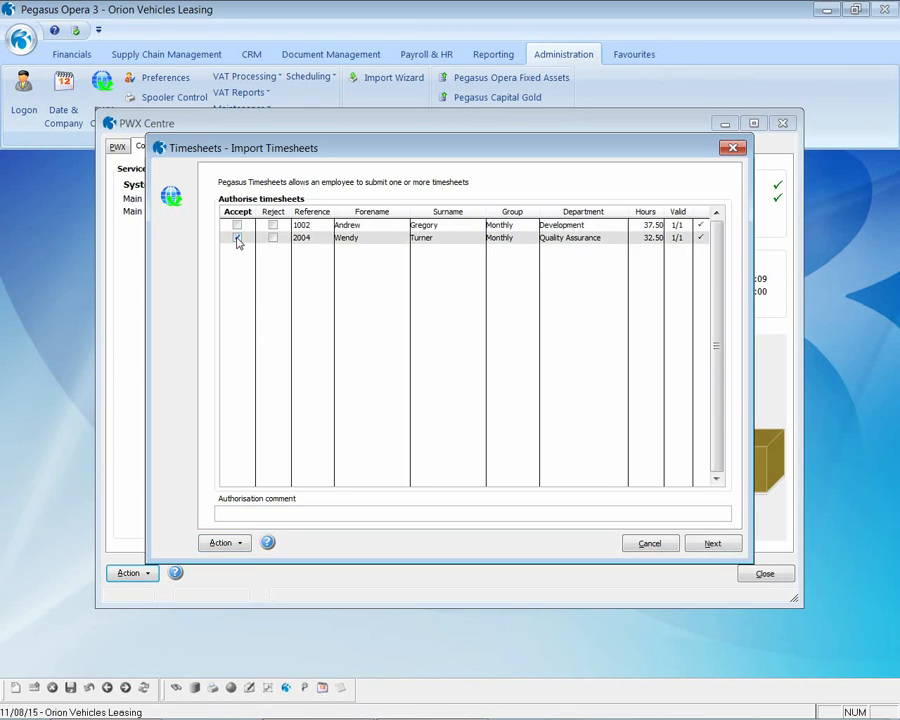
{"action": "left_click", "coordinate": [709, 544]}
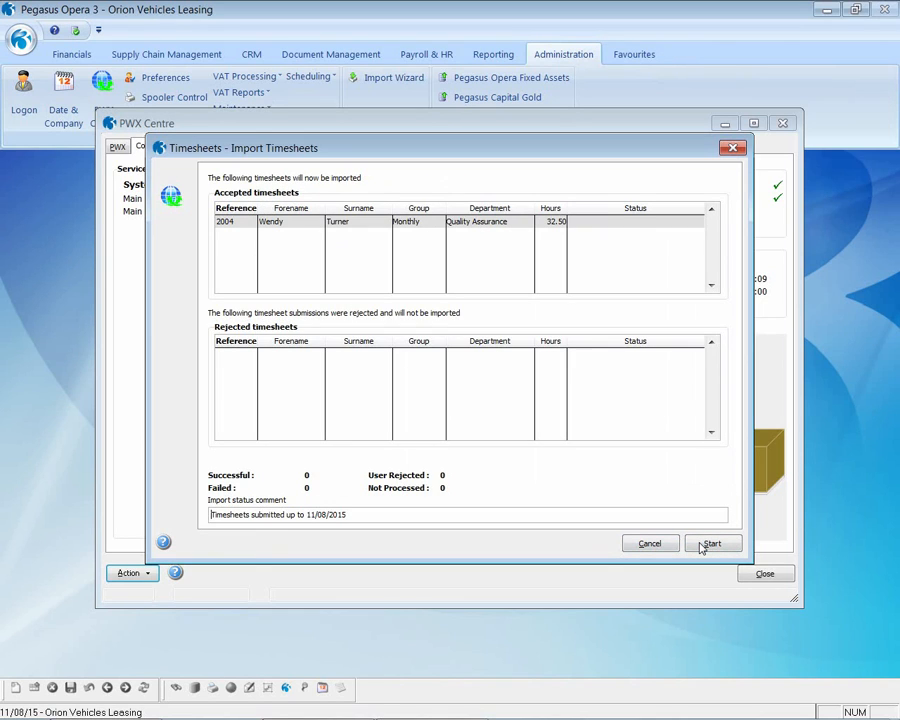
{"action": "left_click", "coordinate": [707, 544]}
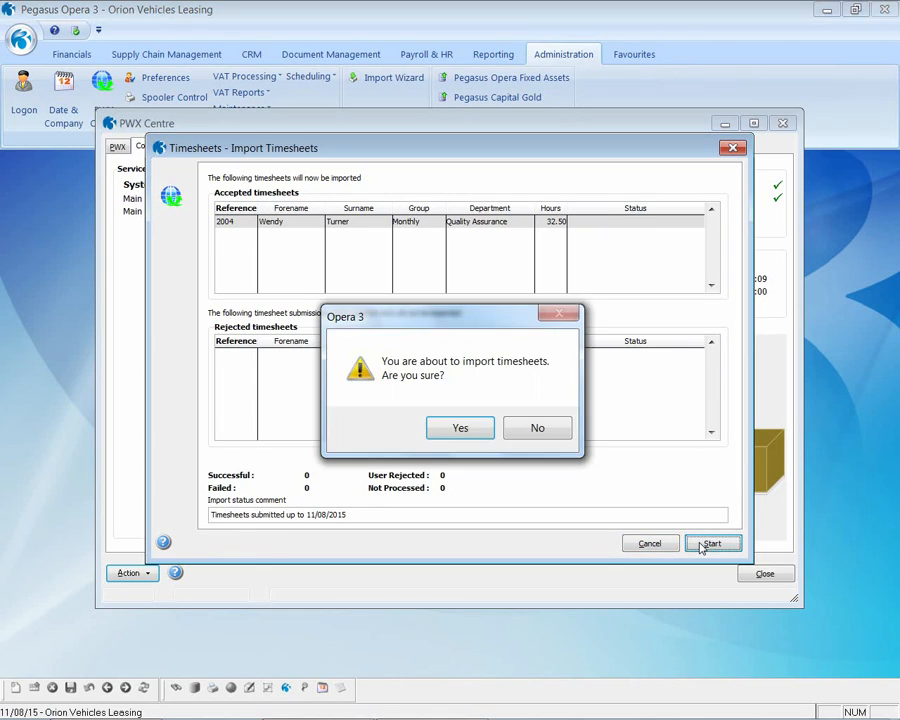
{"action": "left_click", "coordinate": [482, 428]}
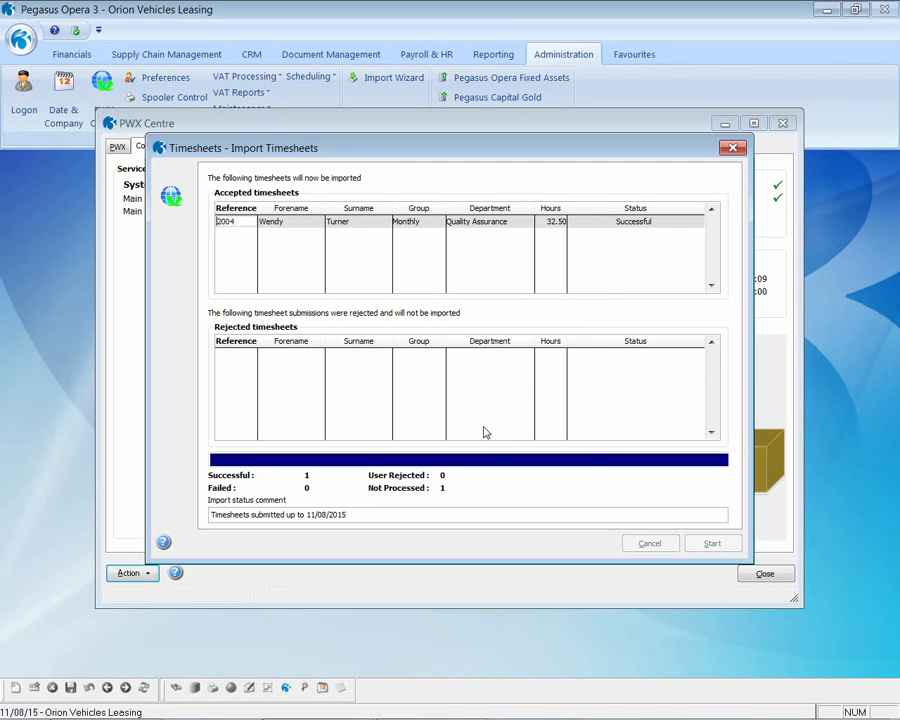
- Publish the timesheet submission audit report to the screen, close it and finish the import wizard
{"action": "left_click", "coordinate": [504, 495]}
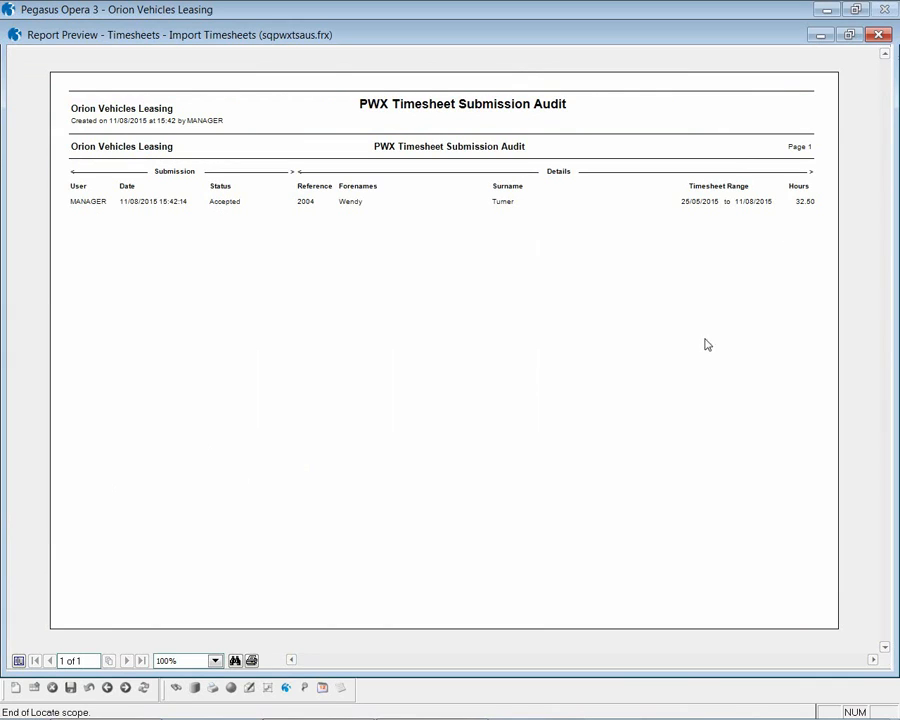
{"action": "left_click", "coordinate": [877, 35]}
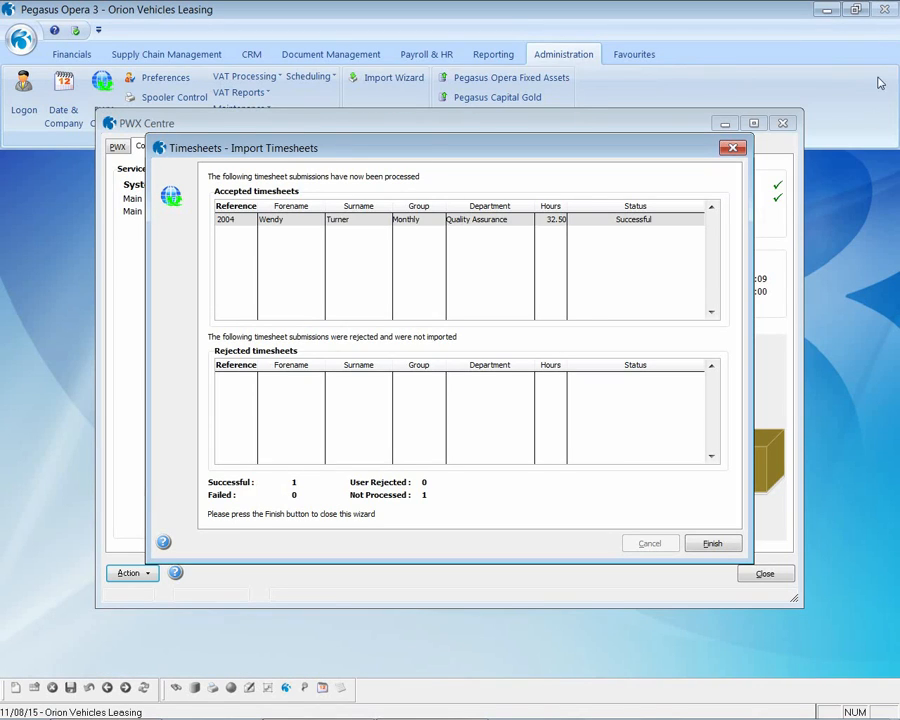
{"action": "left_click", "coordinate": [716, 543]}
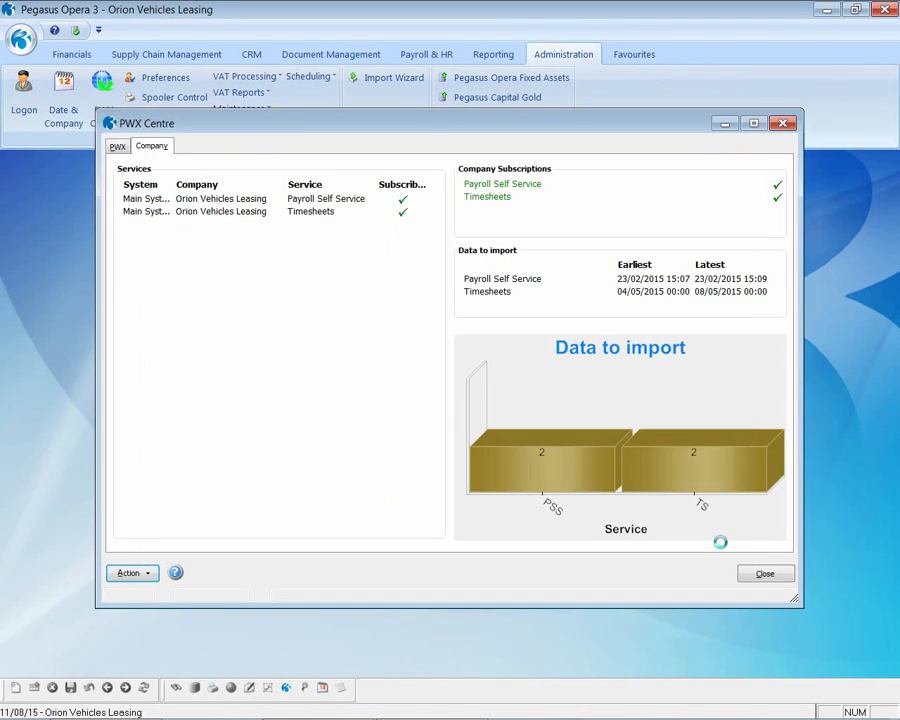
- Switch to Pegasus Web Xchange and open the worker's list of timesheets
{"action": "mouse_move", "coordinate": [707, 486]}
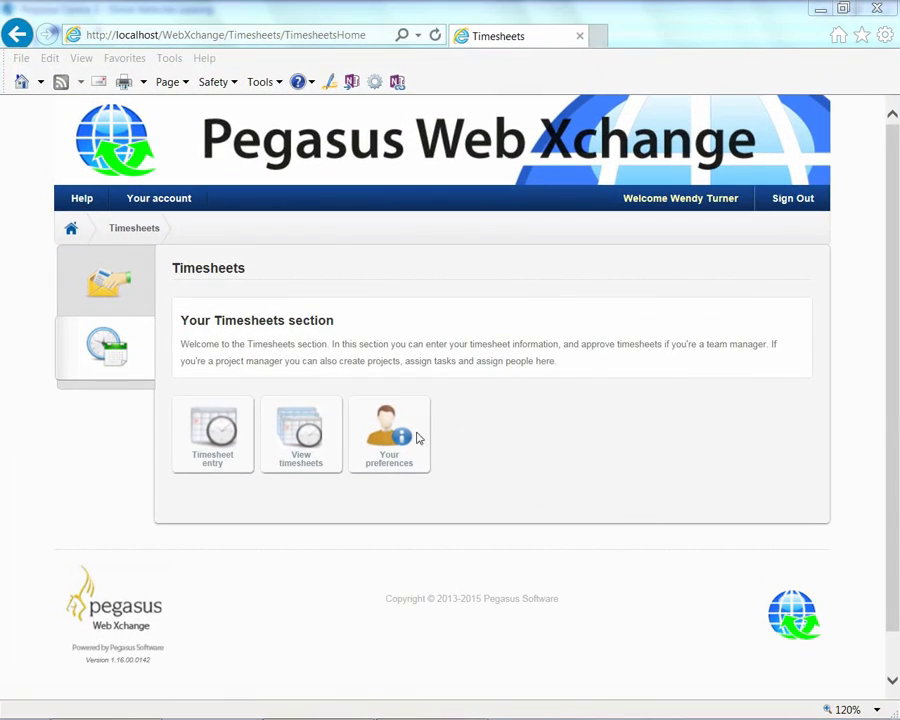
{"action": "left_click", "coordinate": [305, 436]}
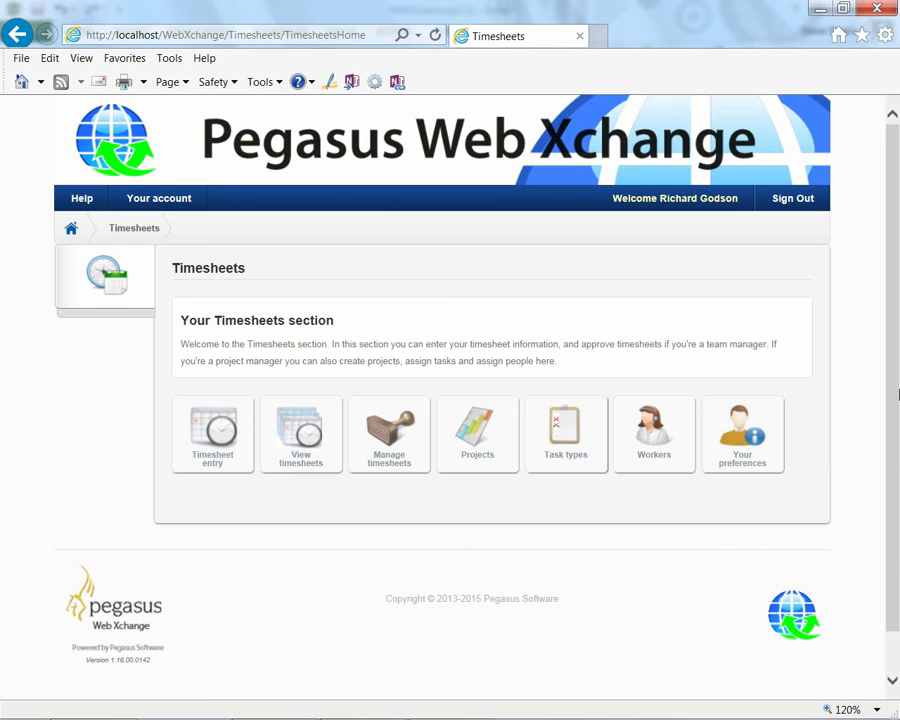
- As the manager, open the project activity filter from the projects list, keeping live projects and all task types
{"action": "left_click", "coordinate": [482, 458]}
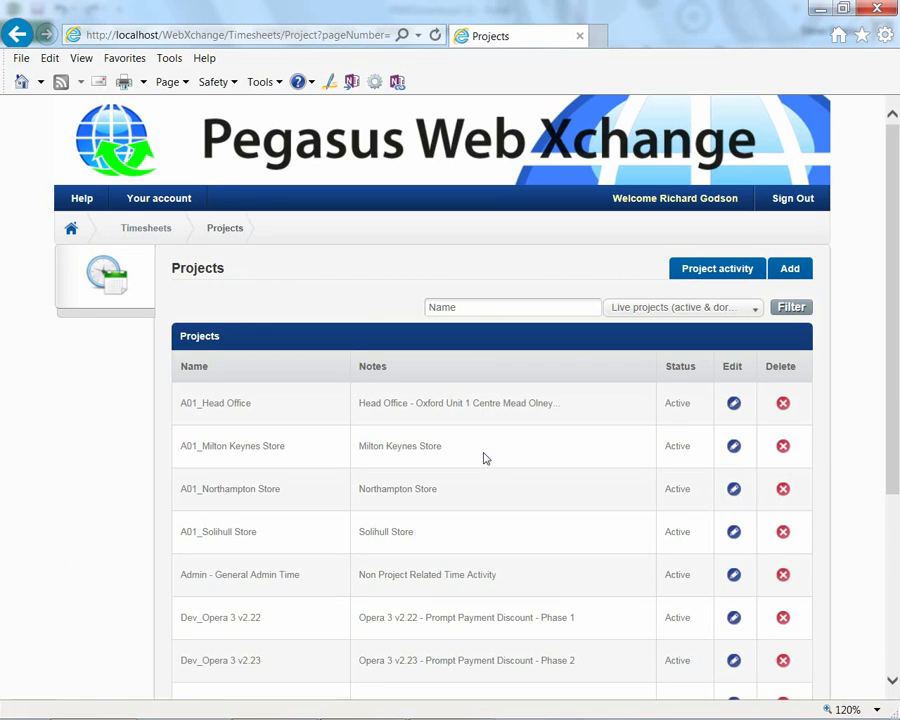
{"action": "left_click", "coordinate": [705, 272]}
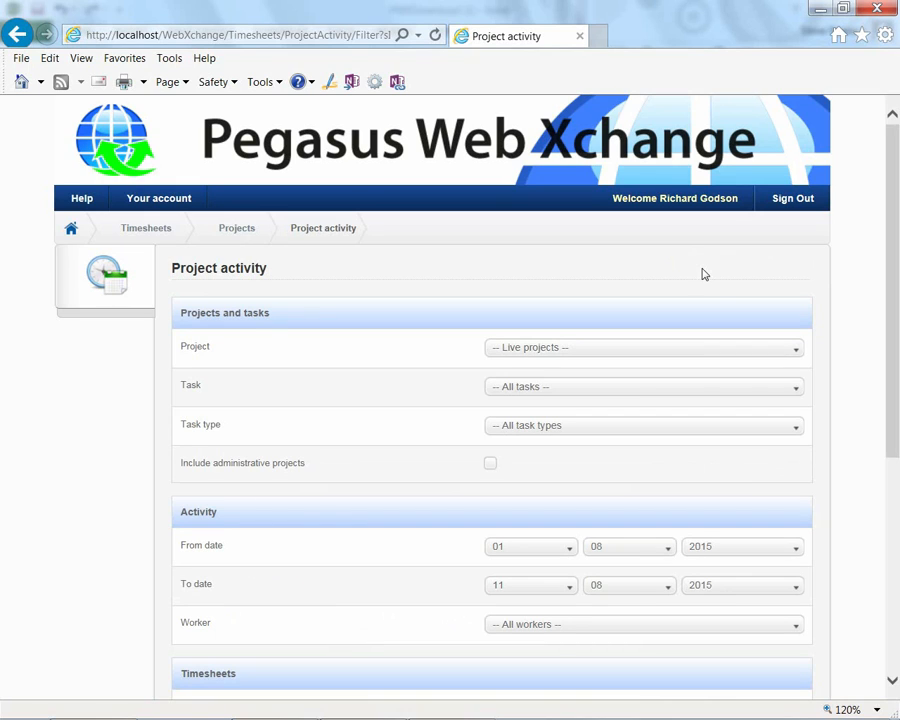
{"action": "left_click", "coordinate": [797, 350]}
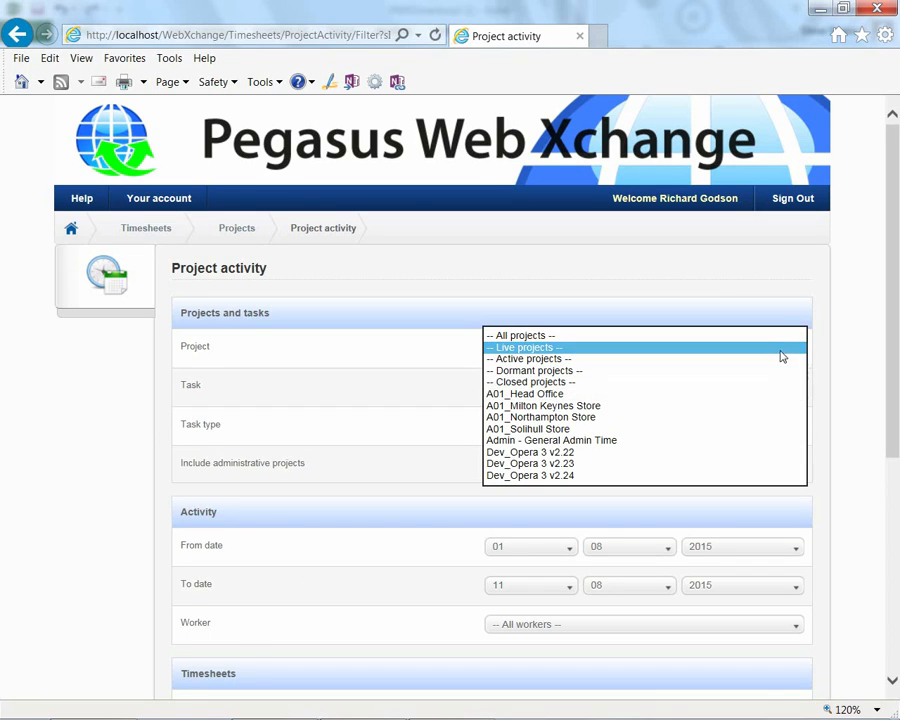
{"action": "left_click", "coordinate": [782, 350]}
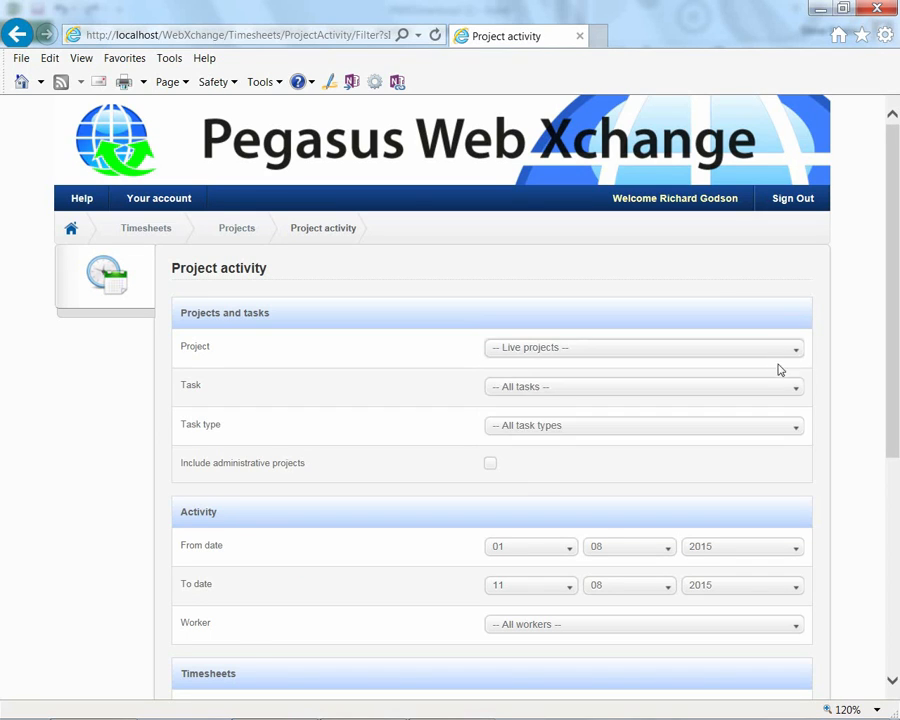
{"action": "left_click", "coordinate": [796, 428]}
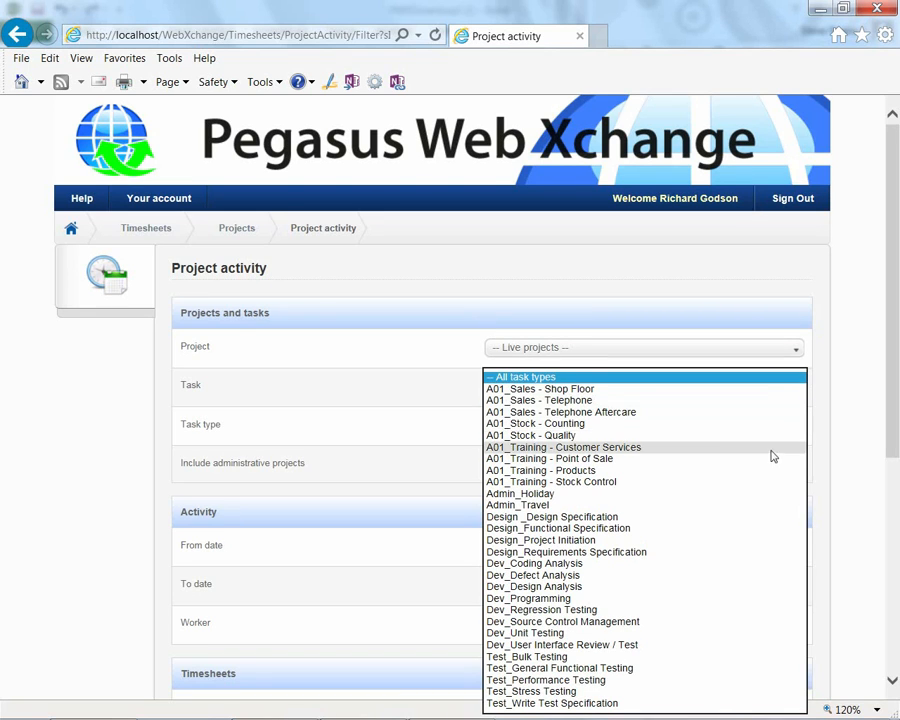
{"action": "left_click", "coordinate": [784, 378]}
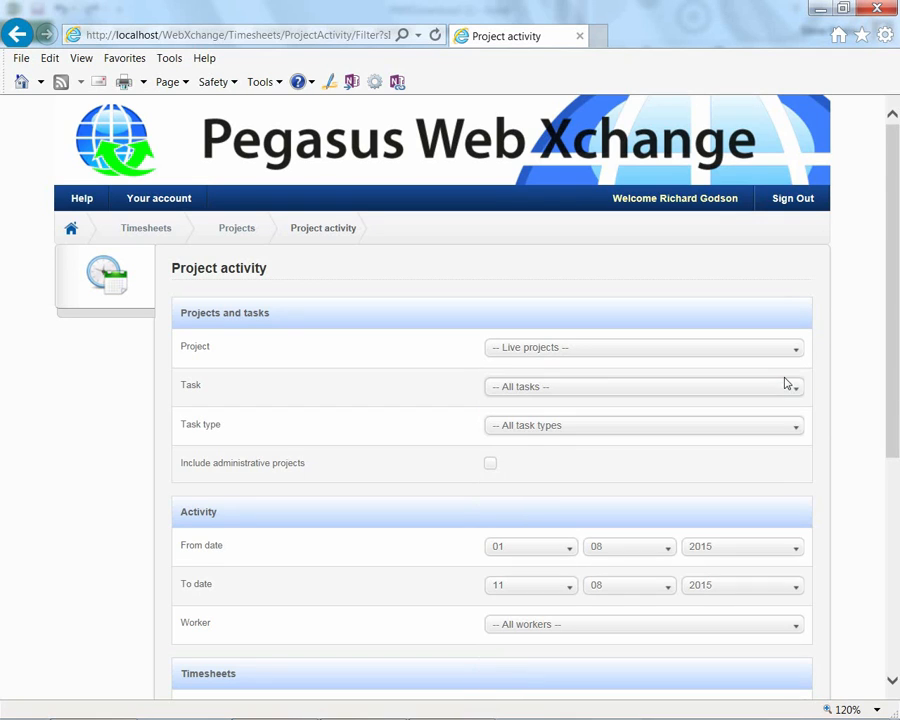
- Set the activity start year to 2014, keep all workers, and show the project summary
{"action": "left_click", "coordinate": [796, 553]}
{"action": "left_click", "coordinate": [795, 558]}
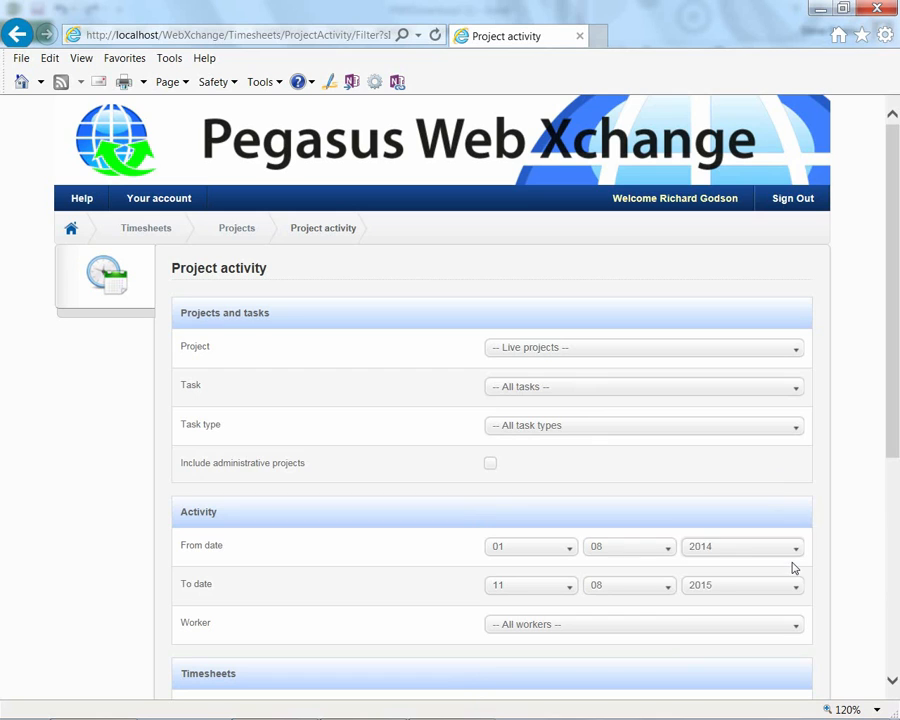
{"action": "scroll", "coordinate": [792, 568], "scroll_direction": "down", "scroll_amount": 1}
{"action": "scroll", "coordinate": [790, 568], "scroll_direction": "down", "scroll_amount": 1}
{"action": "left_click", "coordinate": [794, 445]}
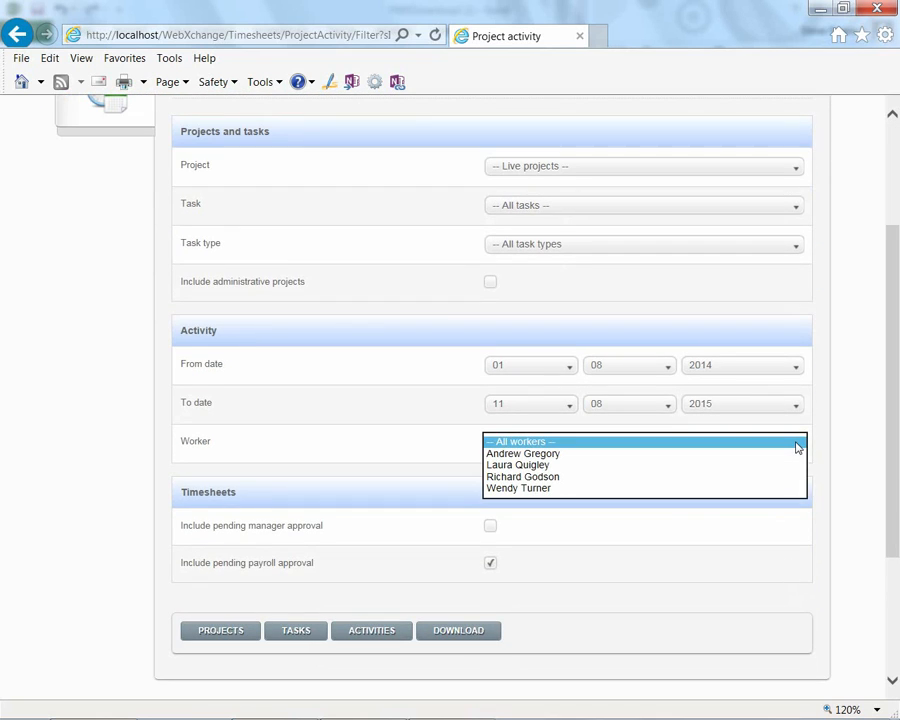
{"action": "left_click", "coordinate": [690, 445]}
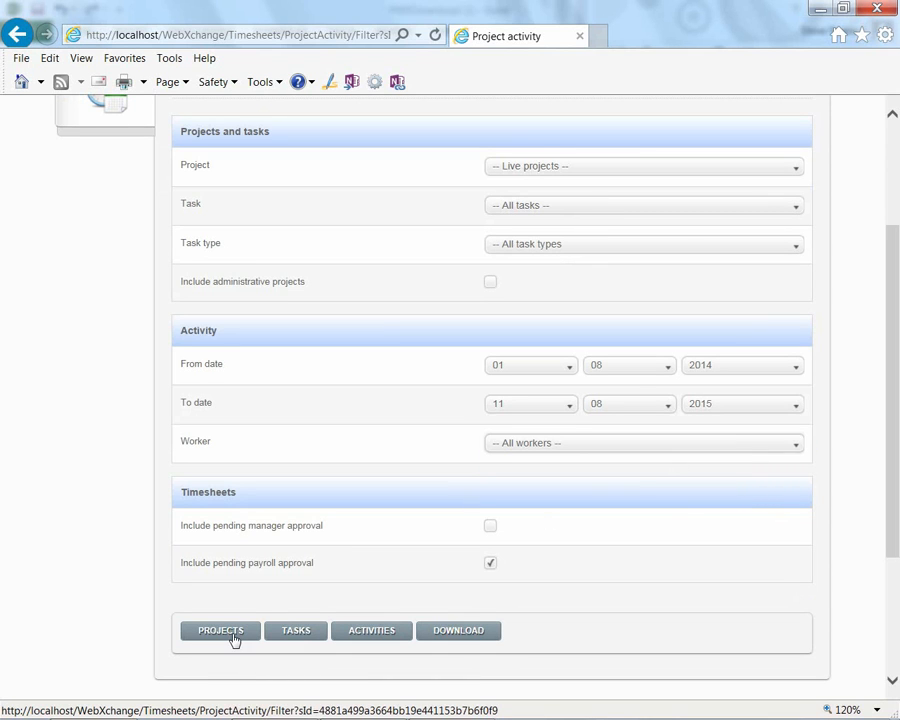
{"action": "left_click", "coordinate": [230, 636]}
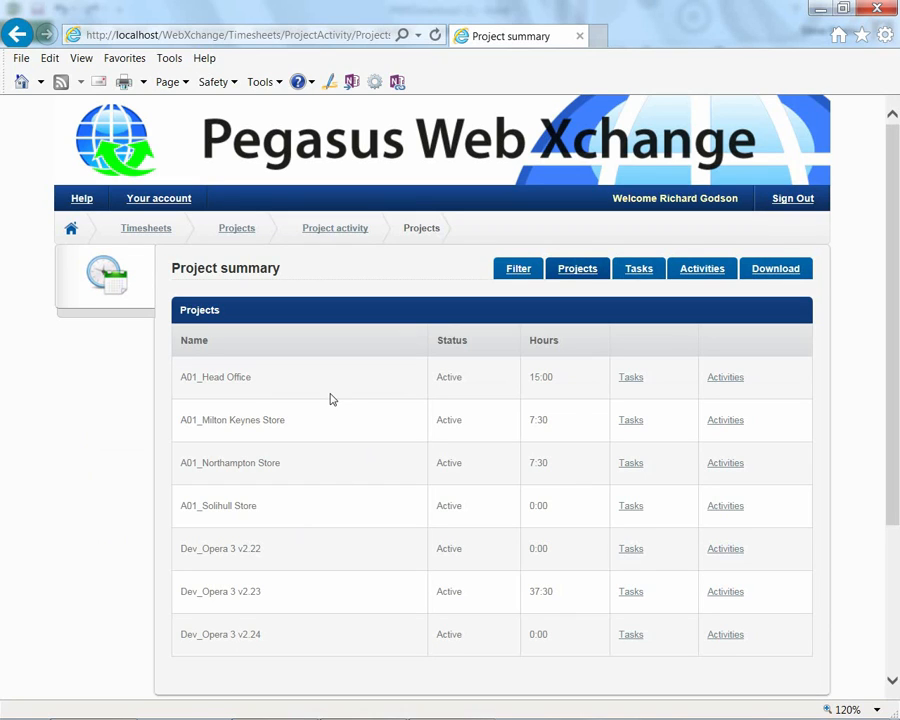
- Drill down through A01_Head Office to its Training - Point of Sale activities, filtered by the listed worker and the date 25/05/2015
{"action": "left_click", "coordinate": [630, 382]}
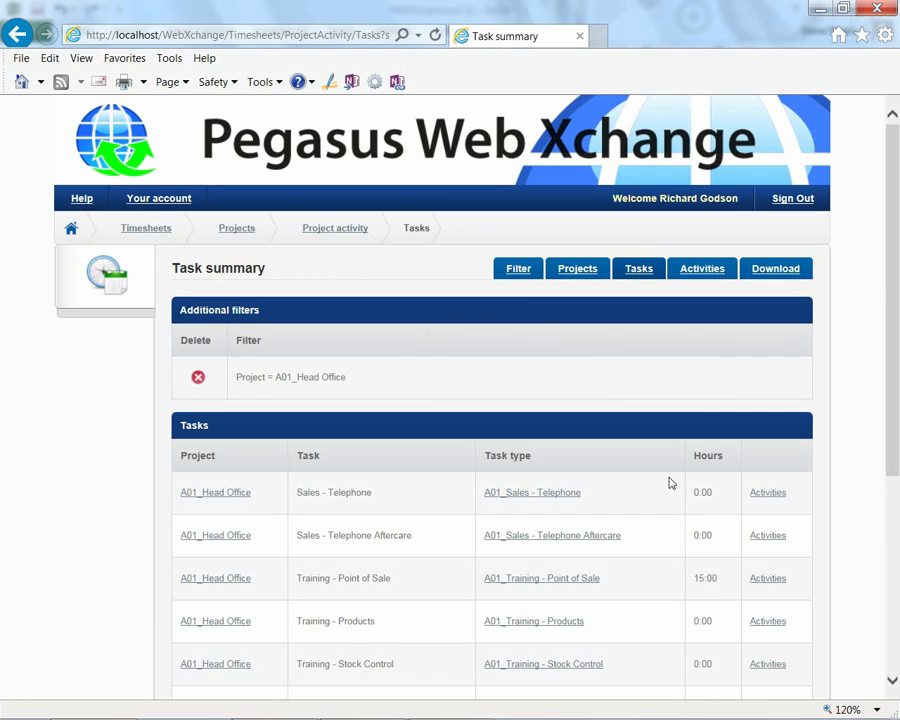
{"action": "scroll", "coordinate": [673, 520], "scroll_direction": "down", "scroll_amount": 3}
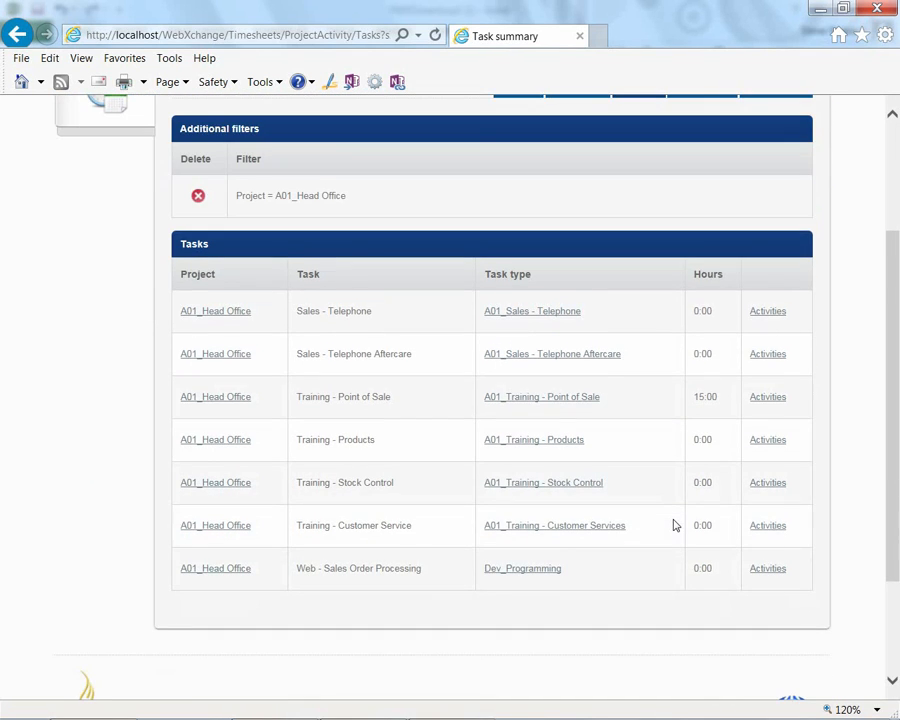
{"action": "left_click", "coordinate": [760, 400]}
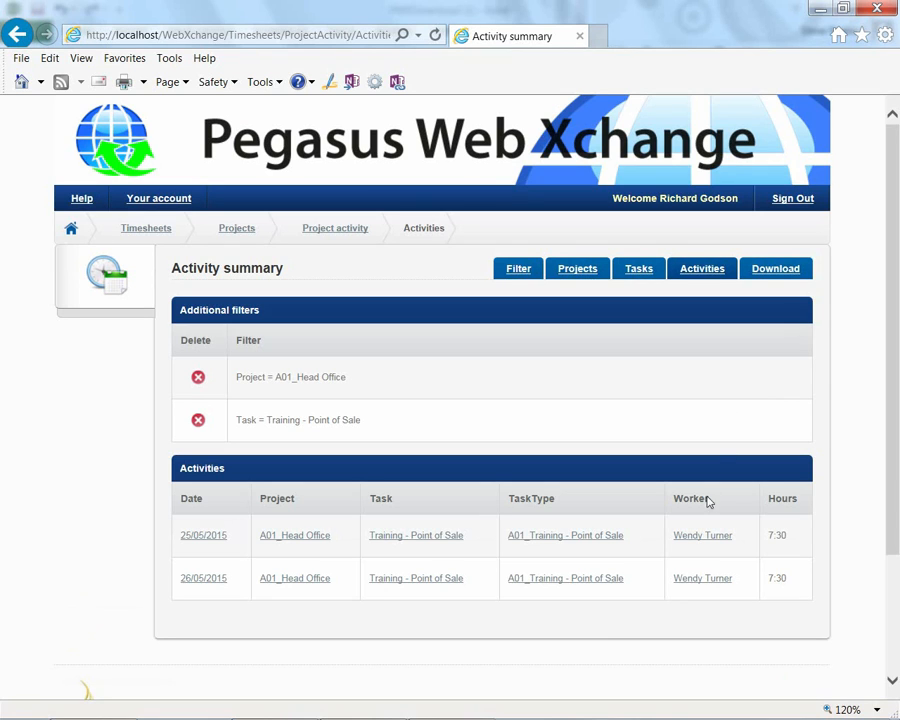
{"action": "left_click", "coordinate": [706, 541]}
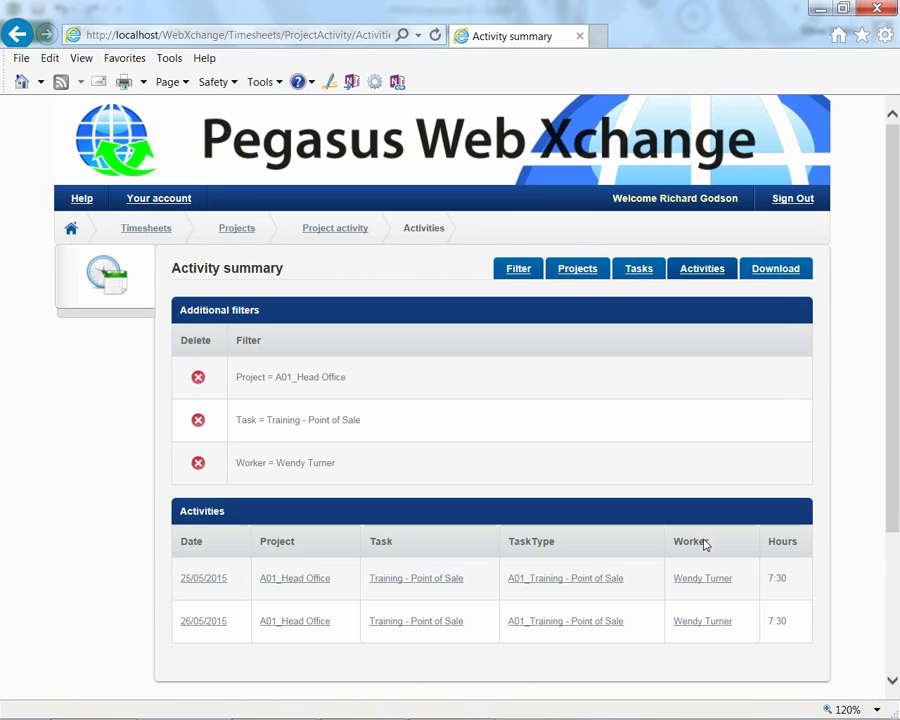
{"action": "left_click", "coordinate": [203, 580]}
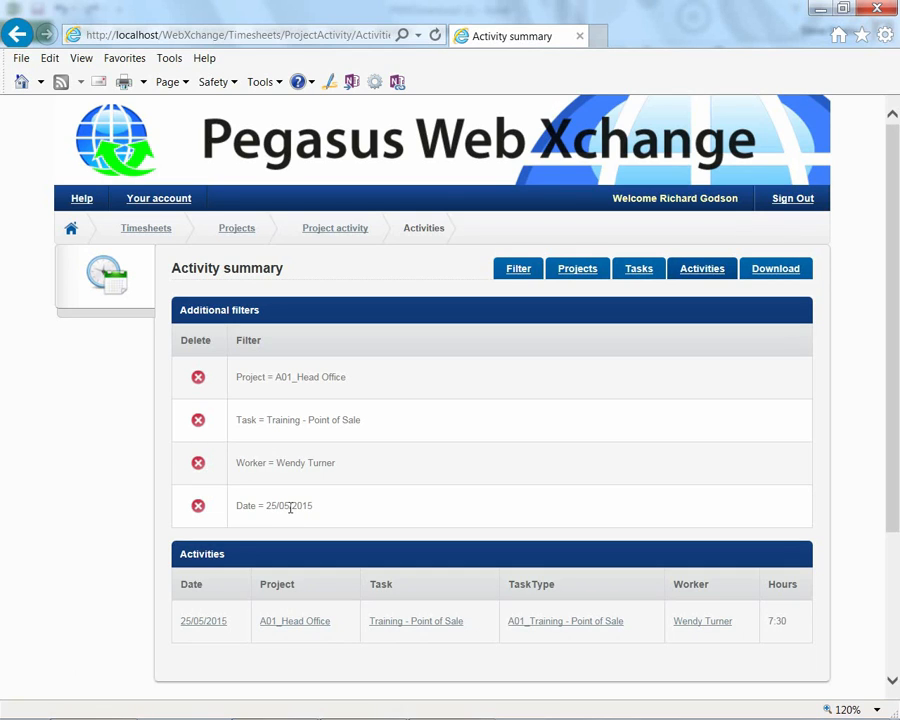
- Remove the date, task and project filters from the activity summary, keeping only the worker filter
{"action": "left_click", "coordinate": [198, 505]}
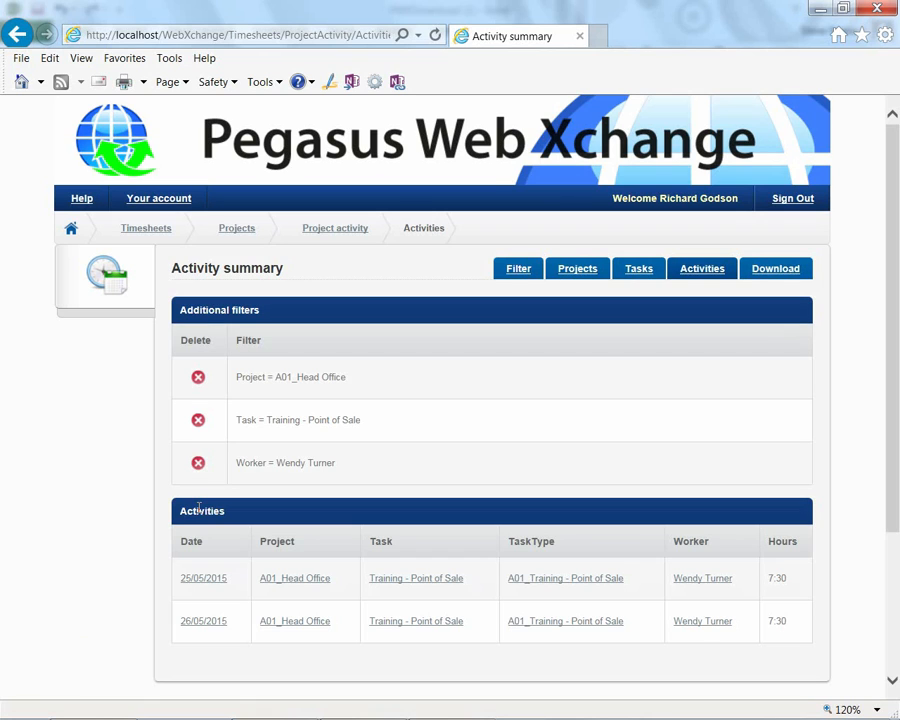
{"action": "left_click", "coordinate": [199, 422]}
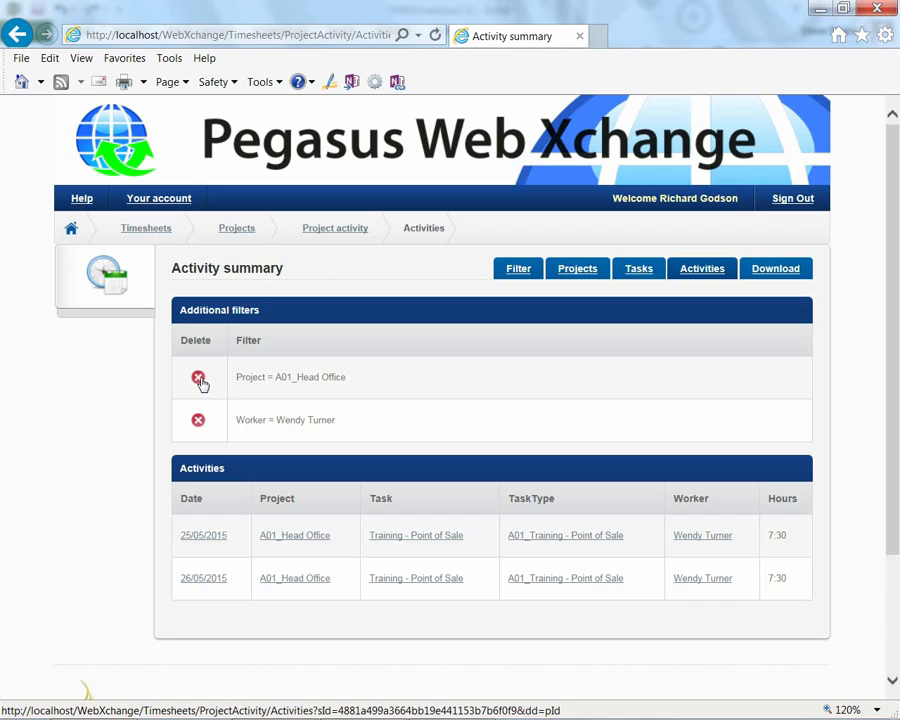
{"action": "left_click", "coordinate": [199, 379]}
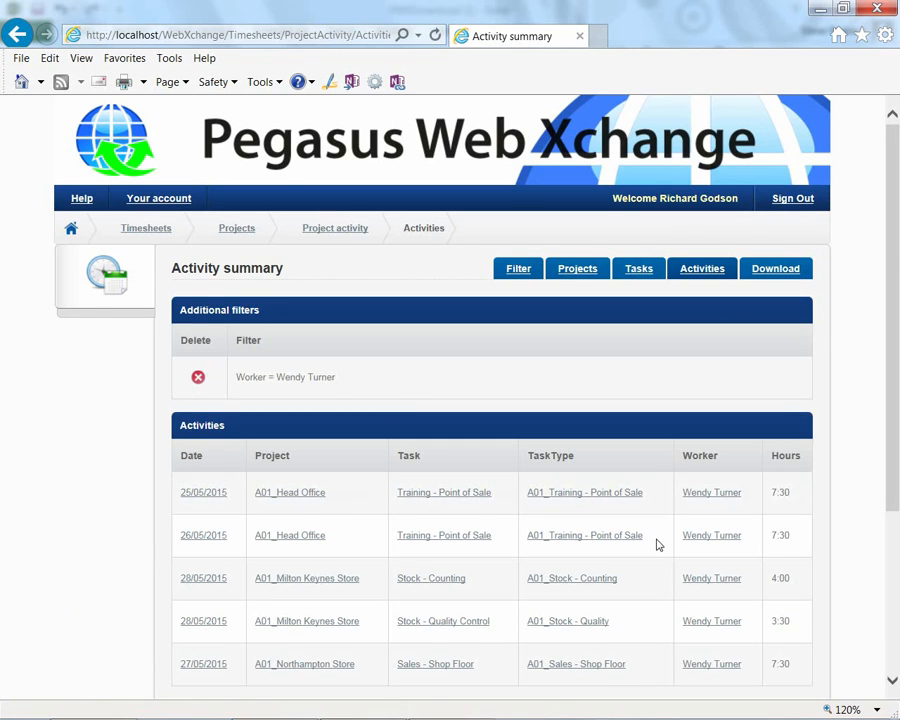
- Download the filtered Activities results as PWXDownload and open the CSV file in Excel
{"action": "scroll", "coordinate": [658, 545], "scroll_direction": "down", "scroll_amount": 2}
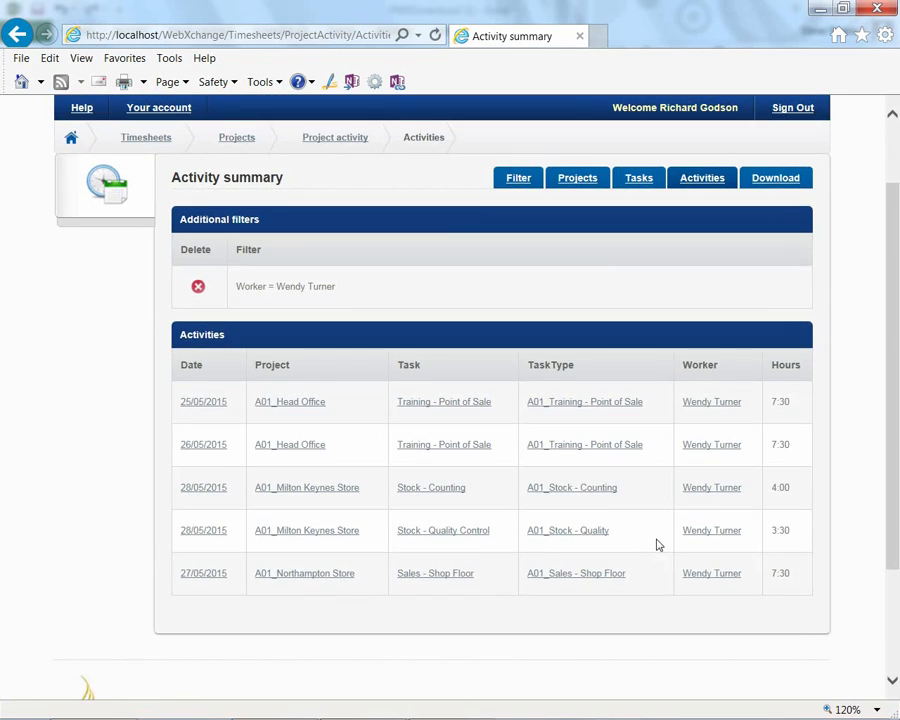
{"action": "left_click", "coordinate": [775, 180]}
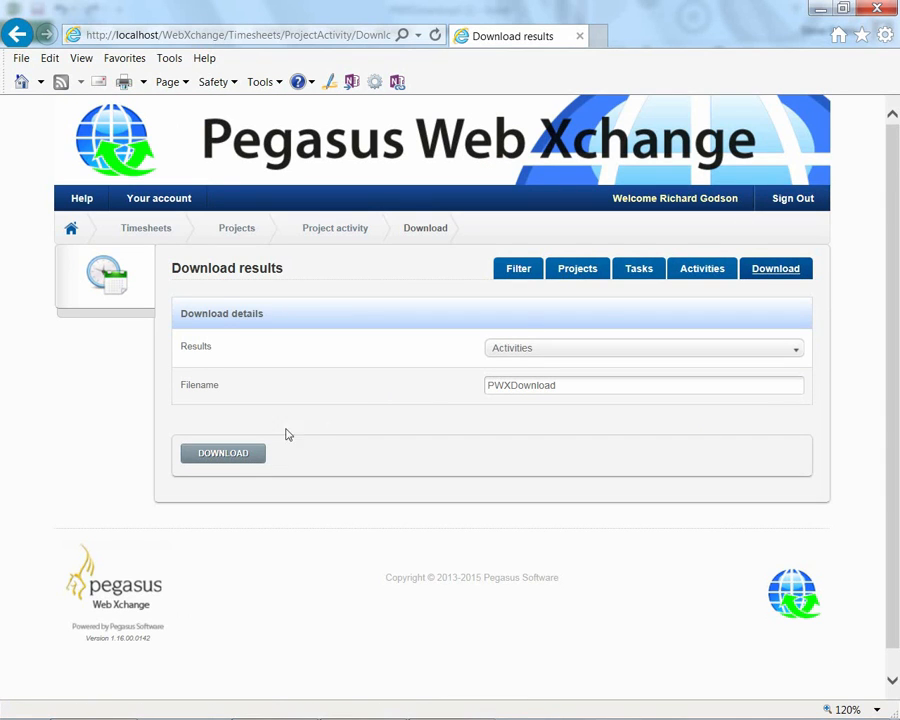
{"action": "left_click", "coordinate": [240, 455]}
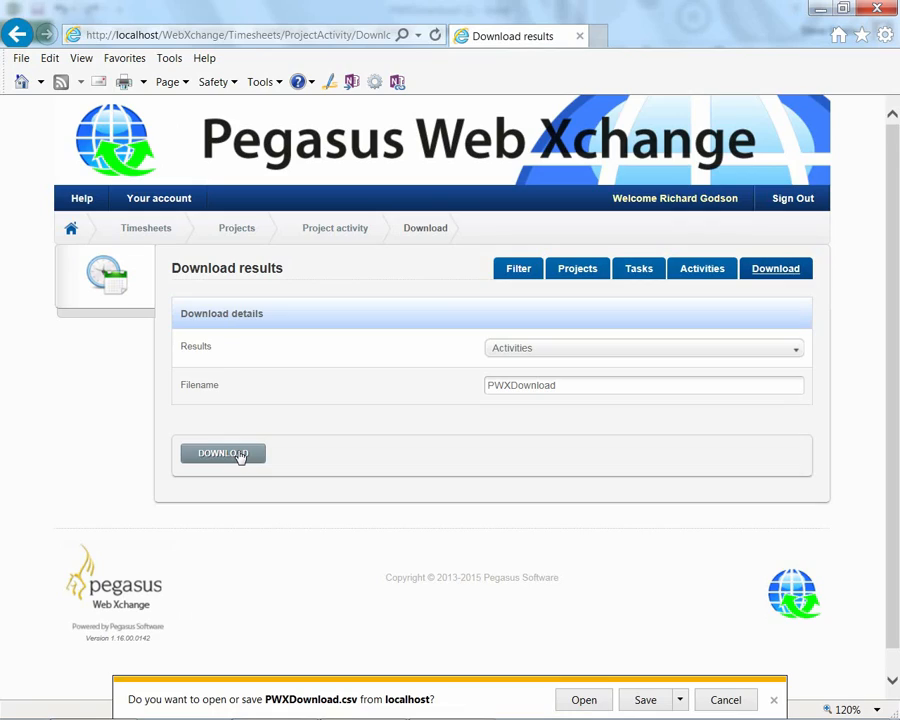
{"action": "left_click", "coordinate": [574, 699]}
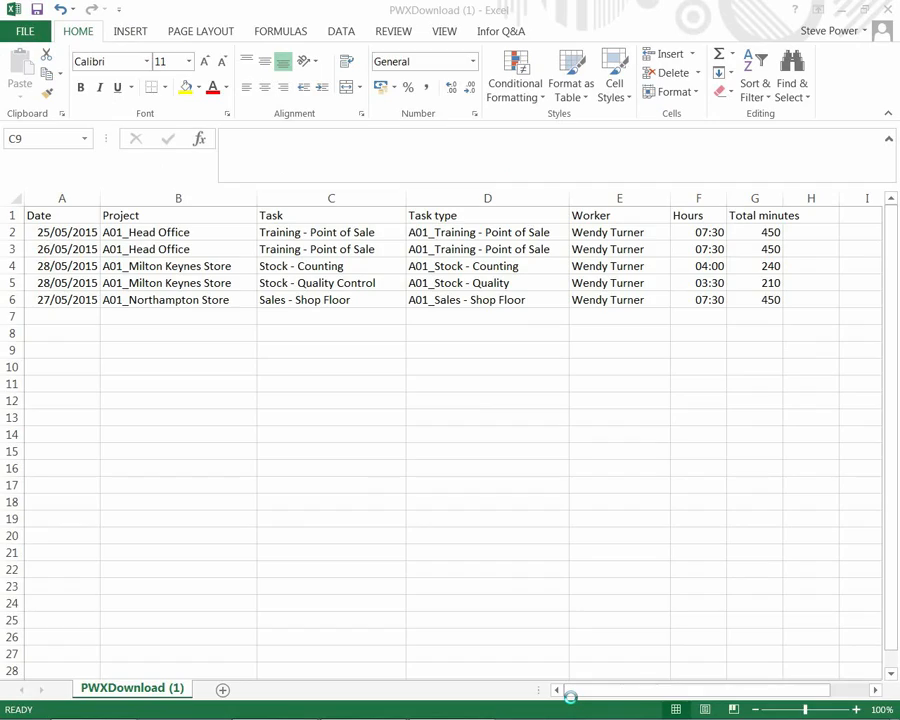